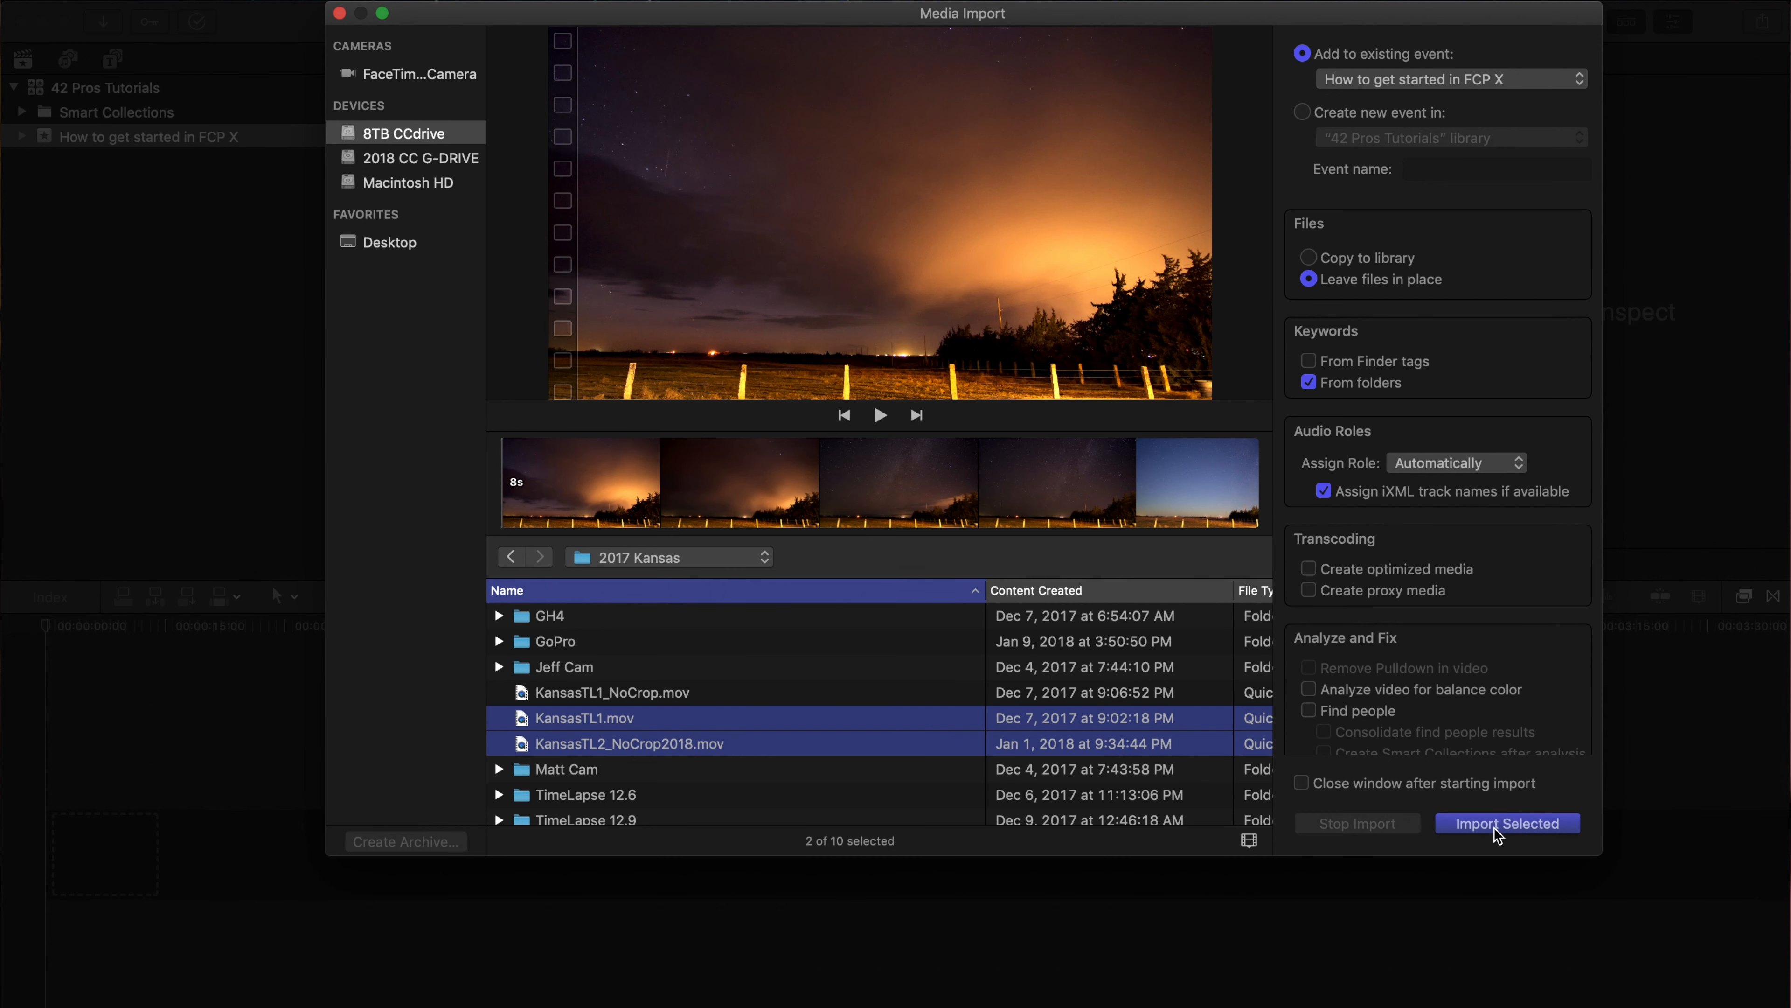
Step: Close the Media Import window, select the KansasTL2_NoCrop2018 clip and compare the browser's list and filmstrip views
click(341, 15)
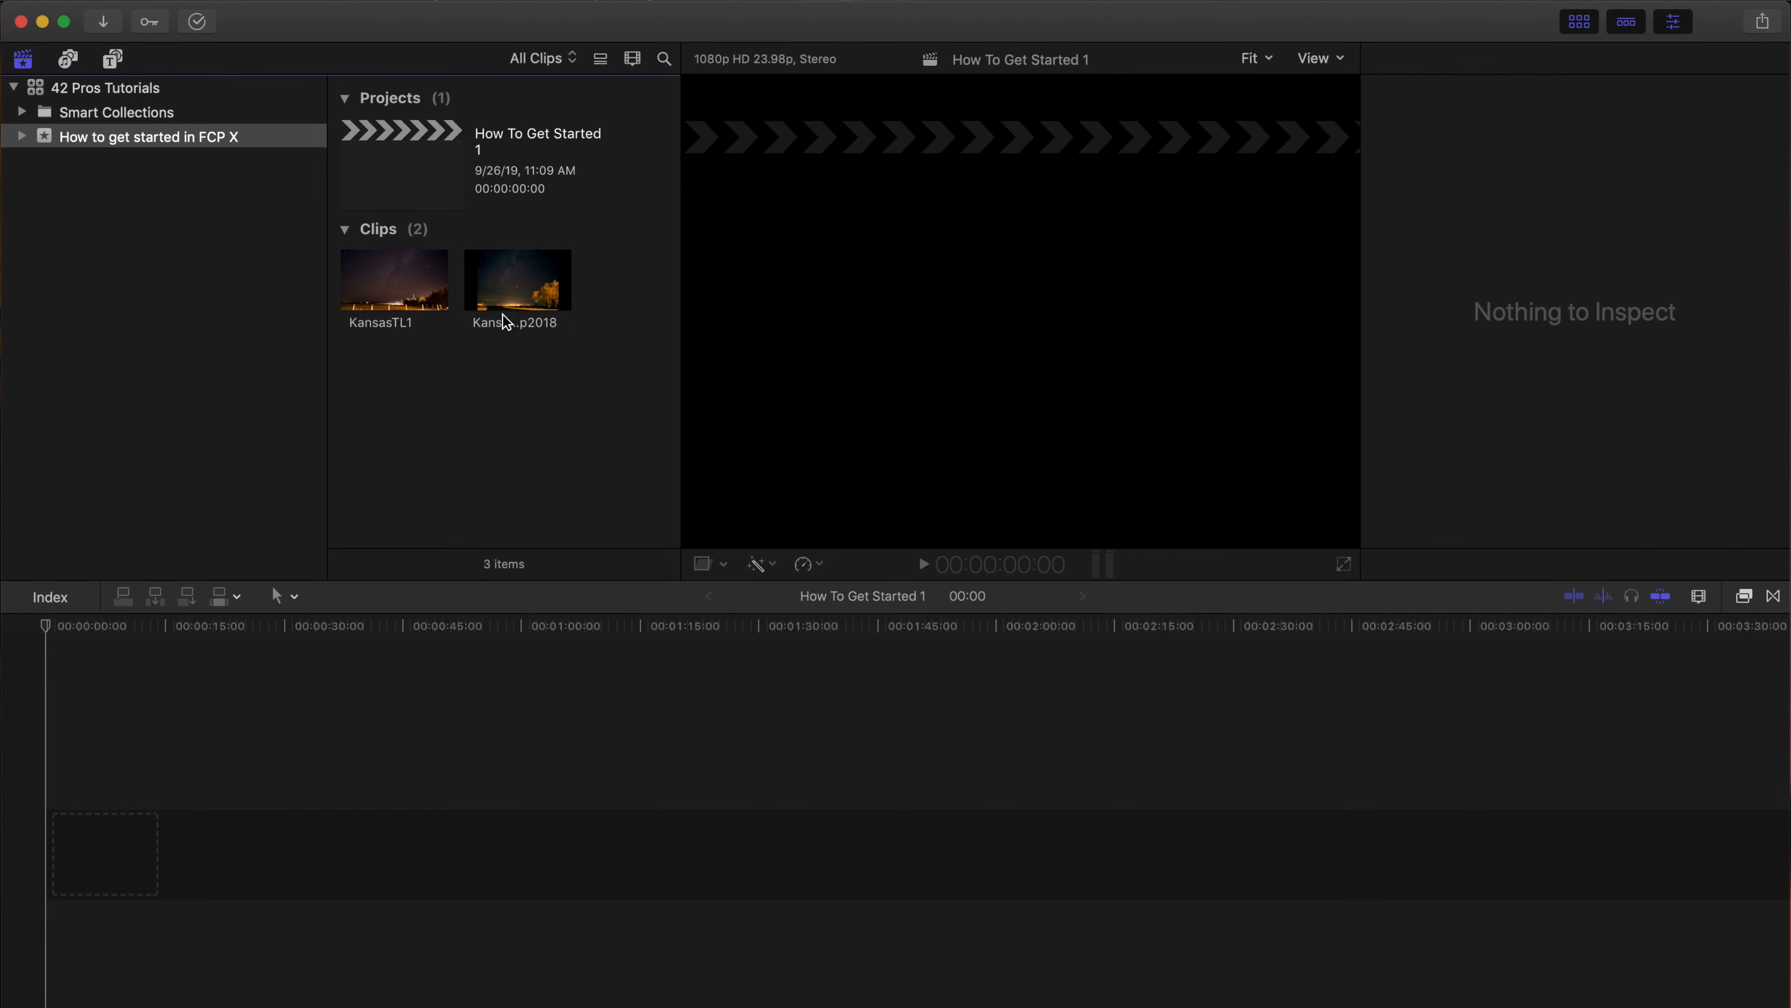
click(511, 279)
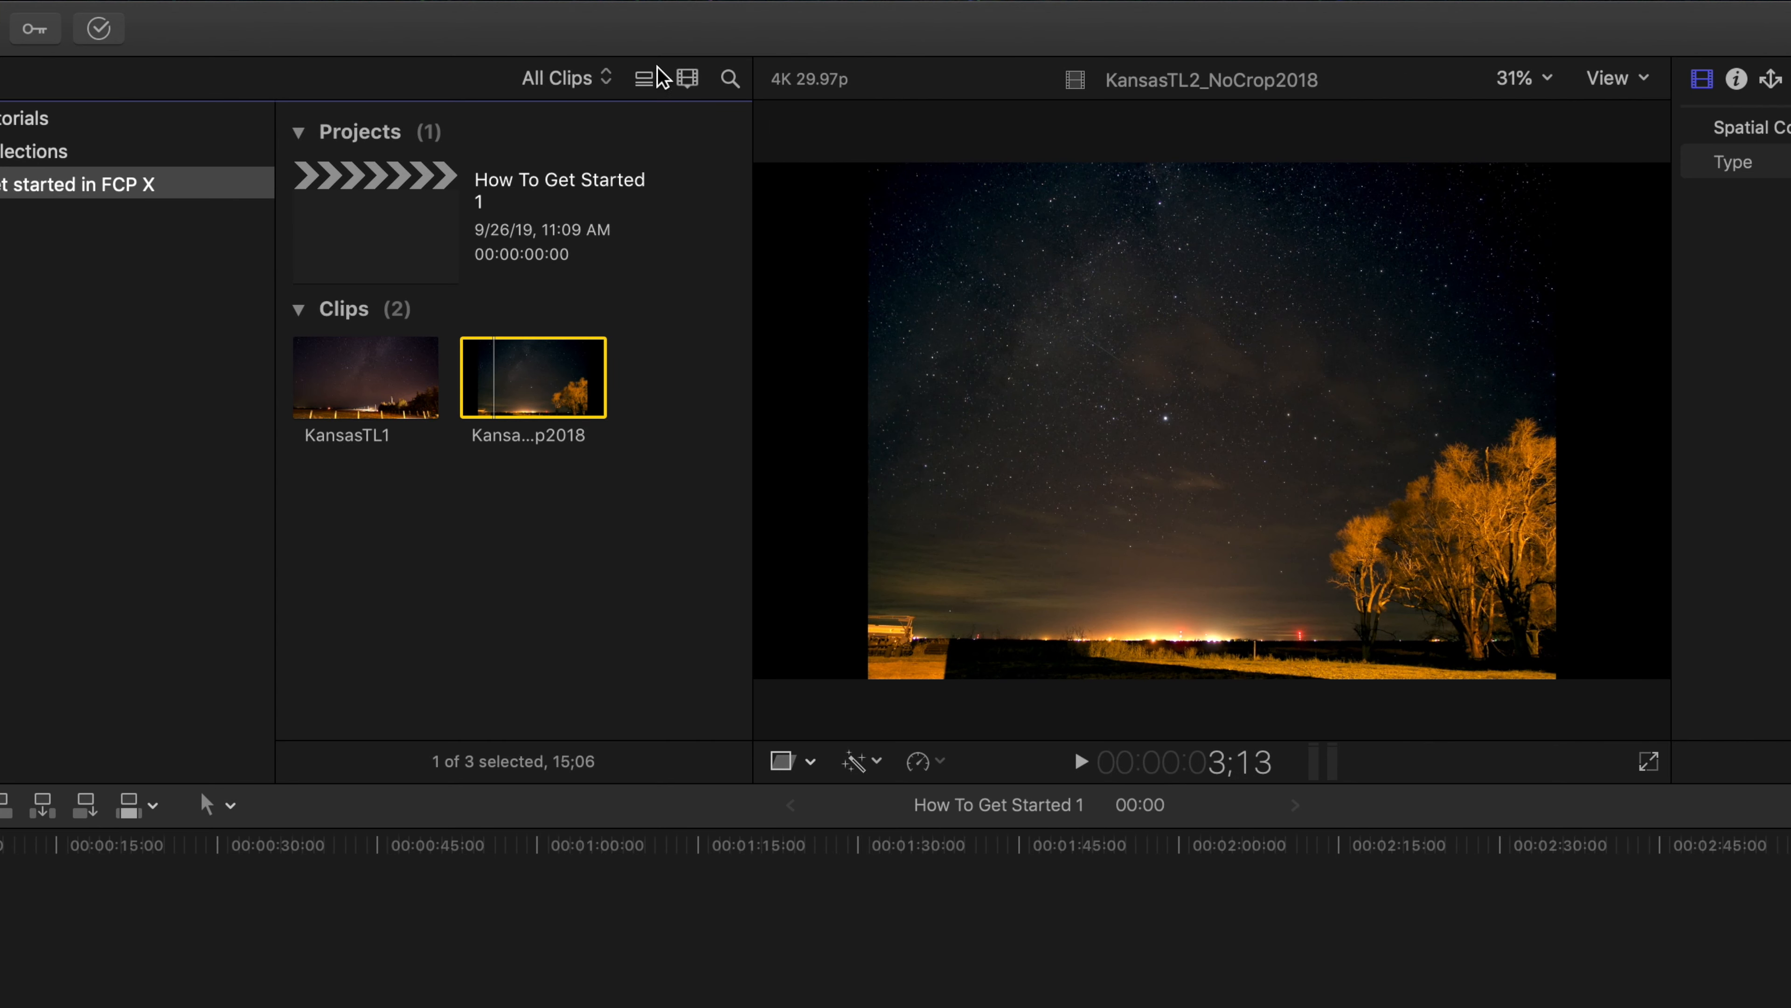
click(646, 78)
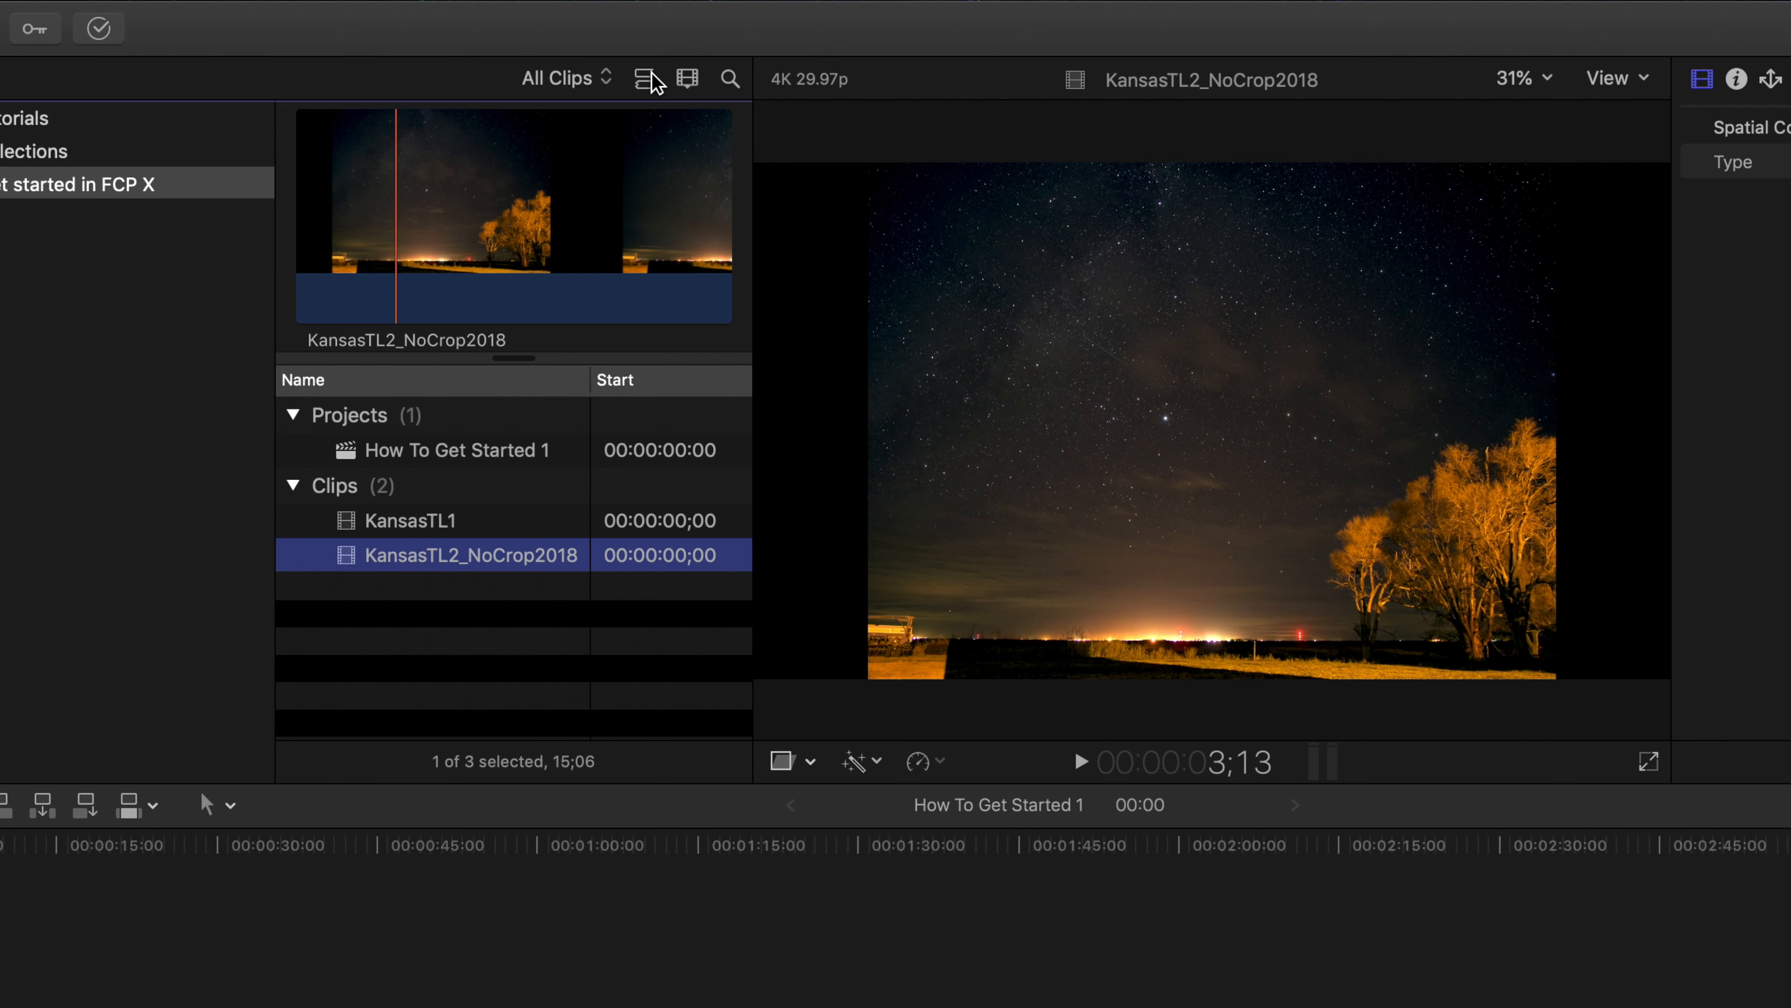
click(651, 80)
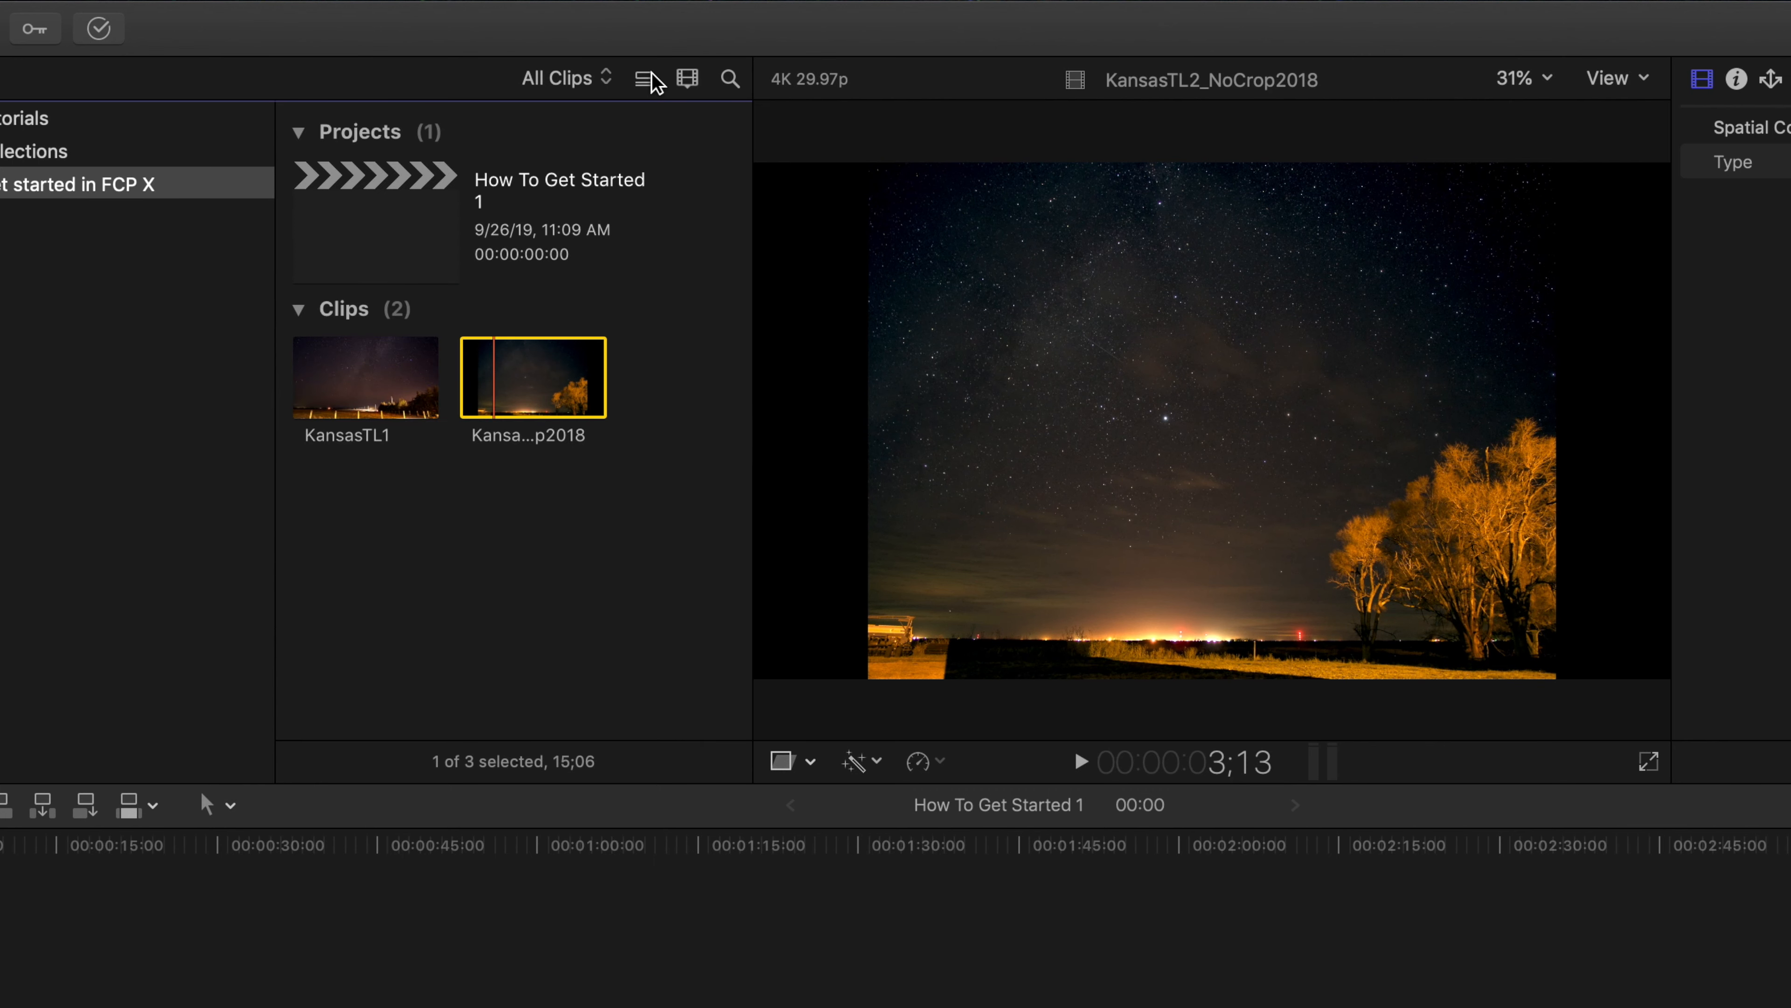
click(688, 78)
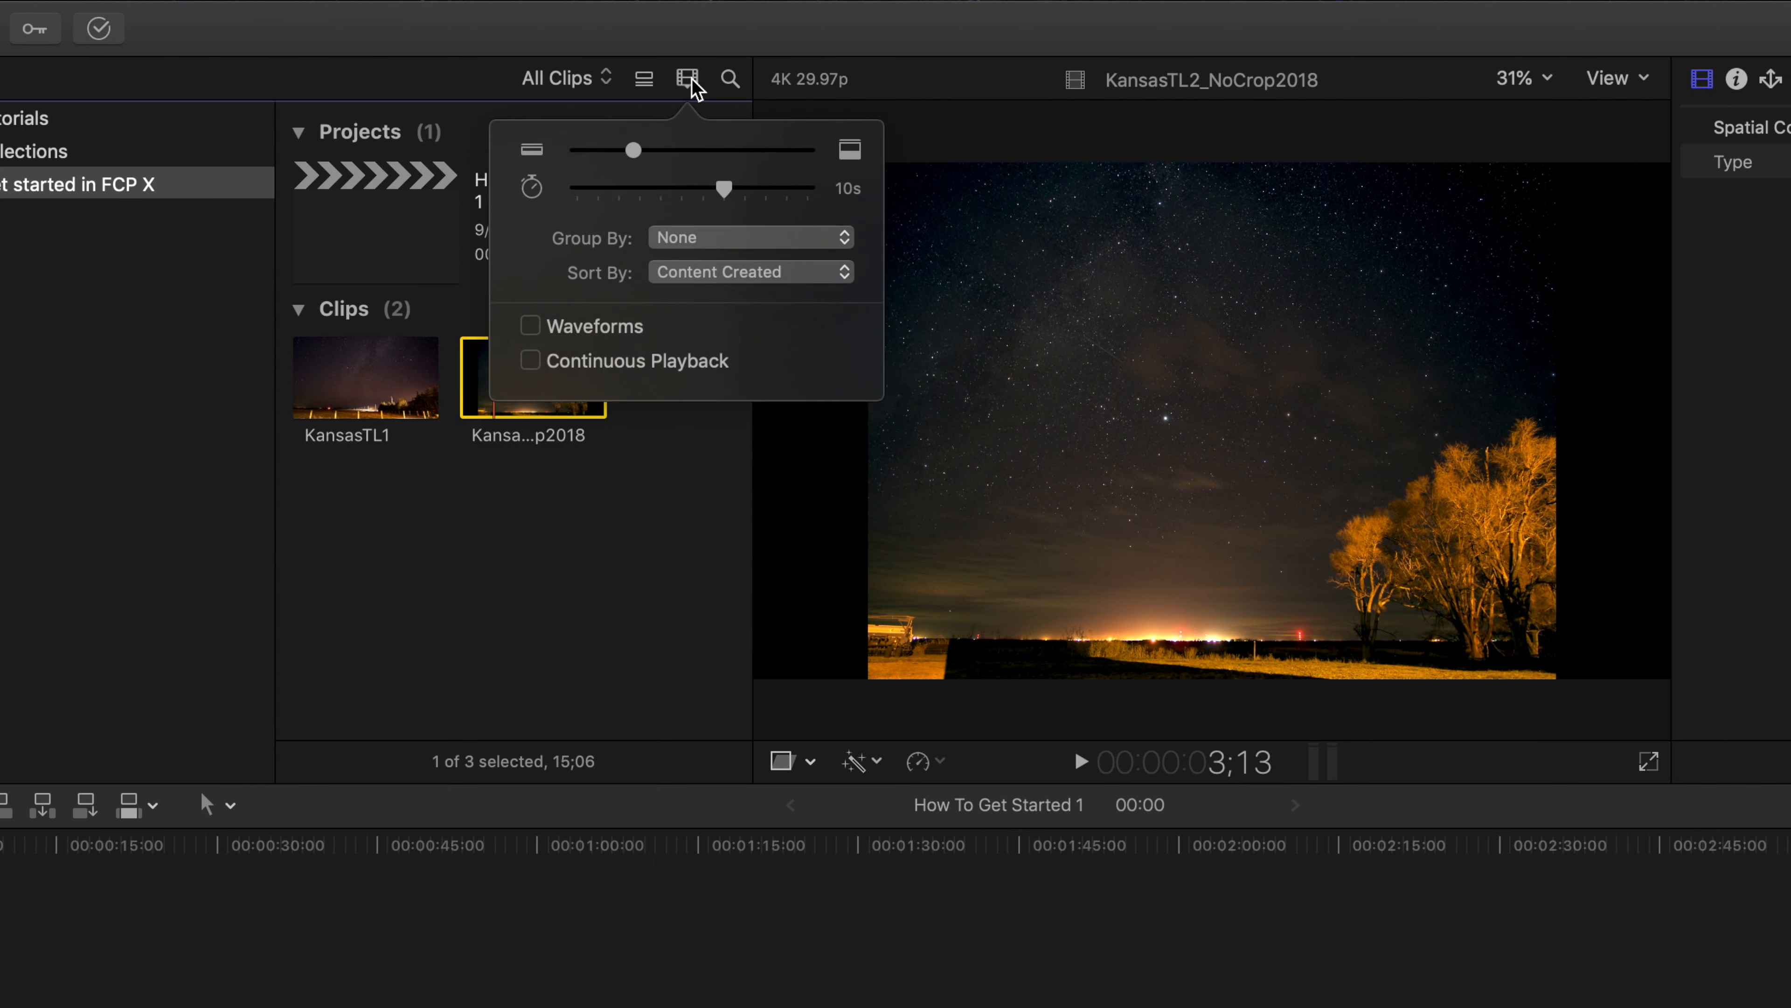
click(642, 80)
click(642, 79)
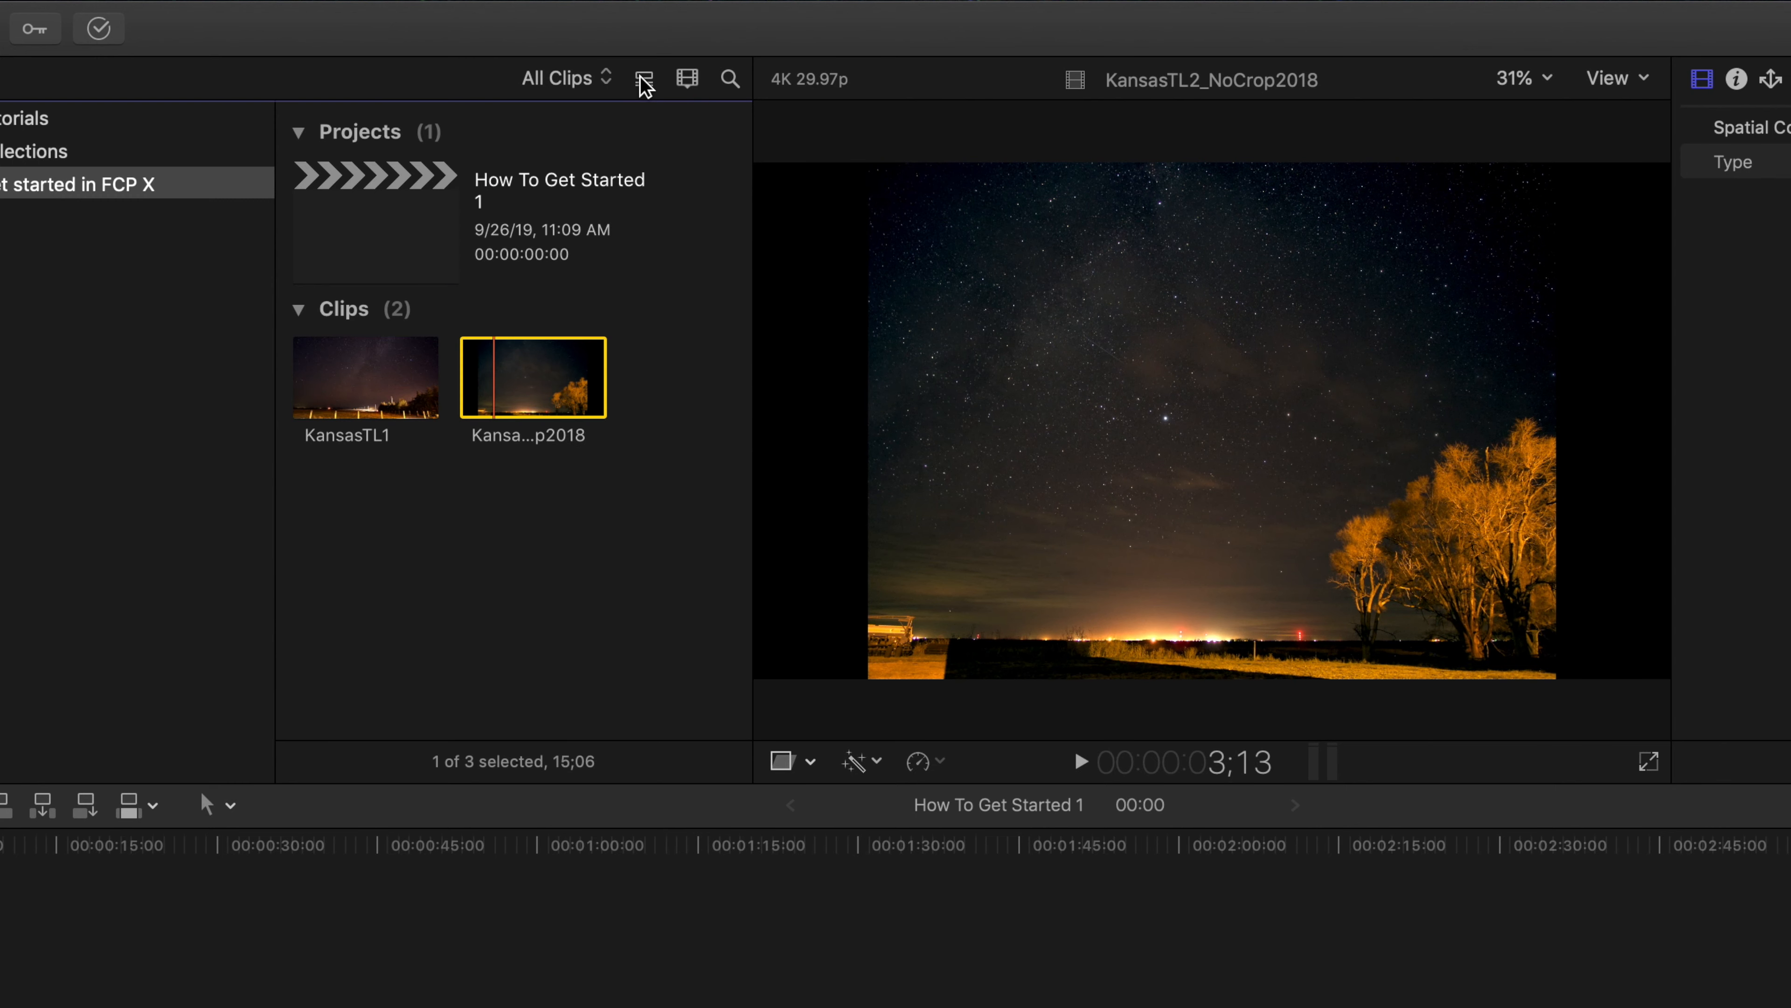
click(643, 80)
click(643, 79)
Step: Enlarge the browser's clip thumbnails slightly and set the filmstrip duration to 5s per thumbnail
click(689, 78)
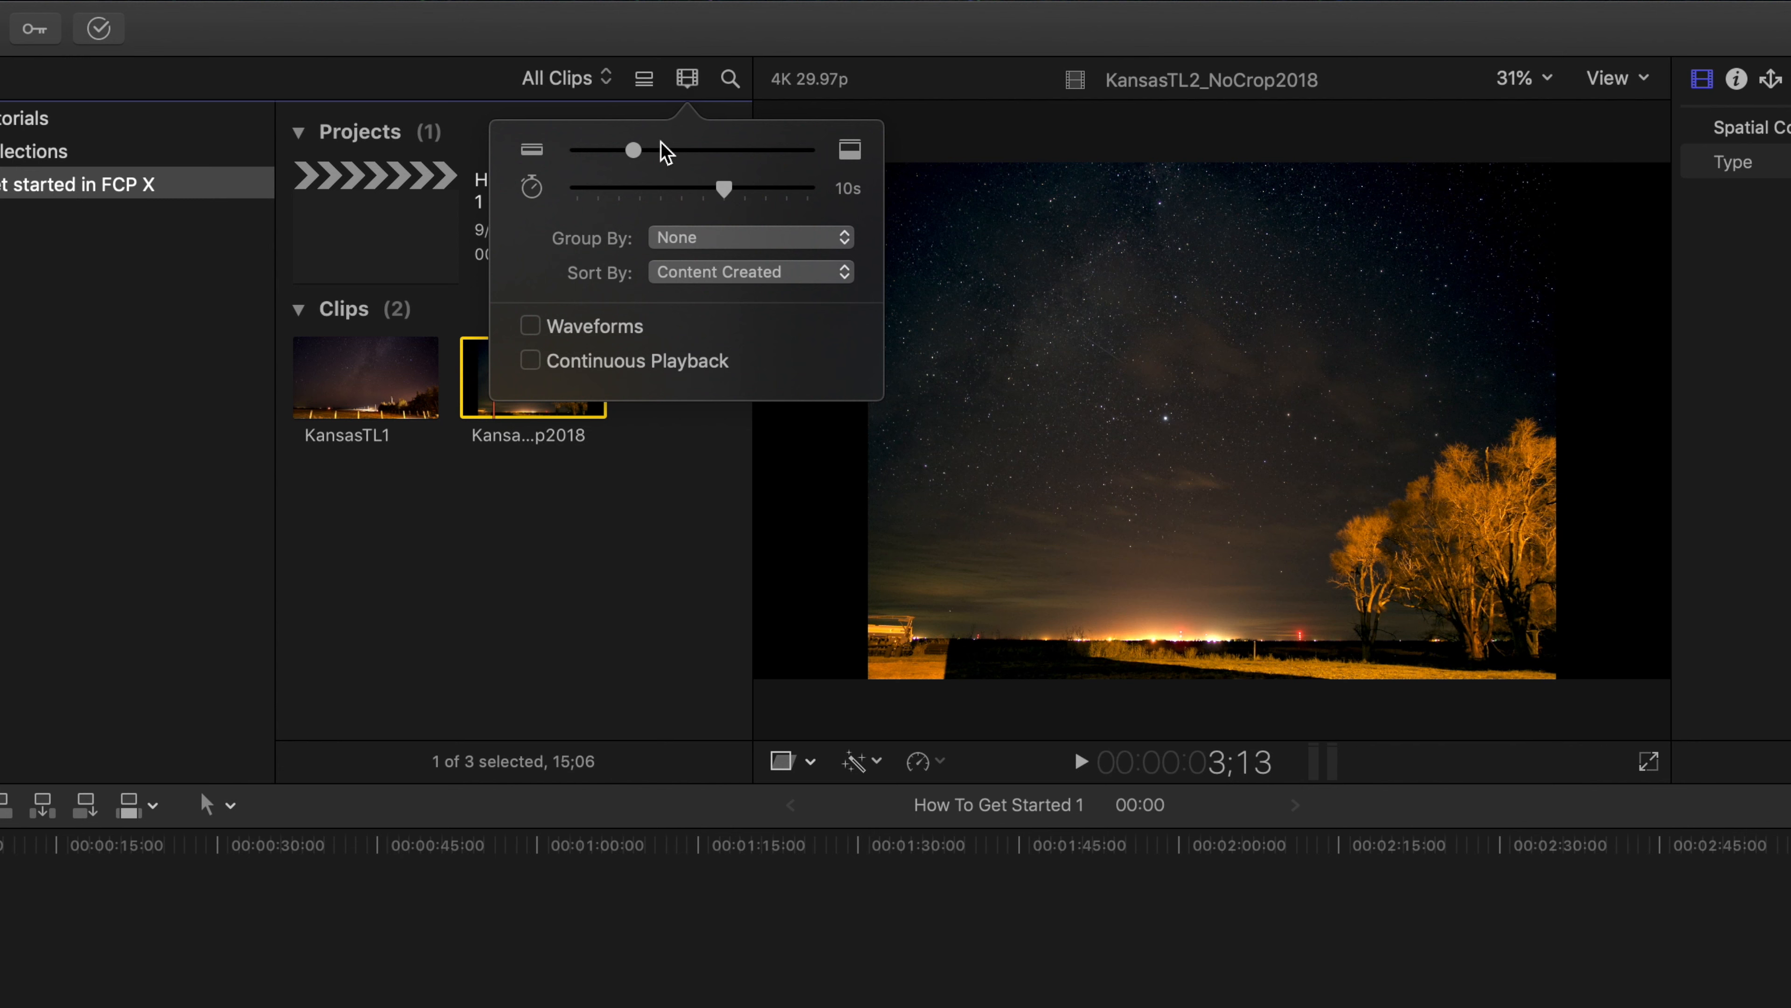
mouse_move(634, 150)
mouse_down()
mouse_move(779, 165)
mouse_move(592, 169)
mouse_move(747, 160)
mouse_move(643, 189)
mouse_move(779, 204)
mouse_move(613, 208)
mouse_move(759, 212)
mouse_move(737, 219)
mouse_up()
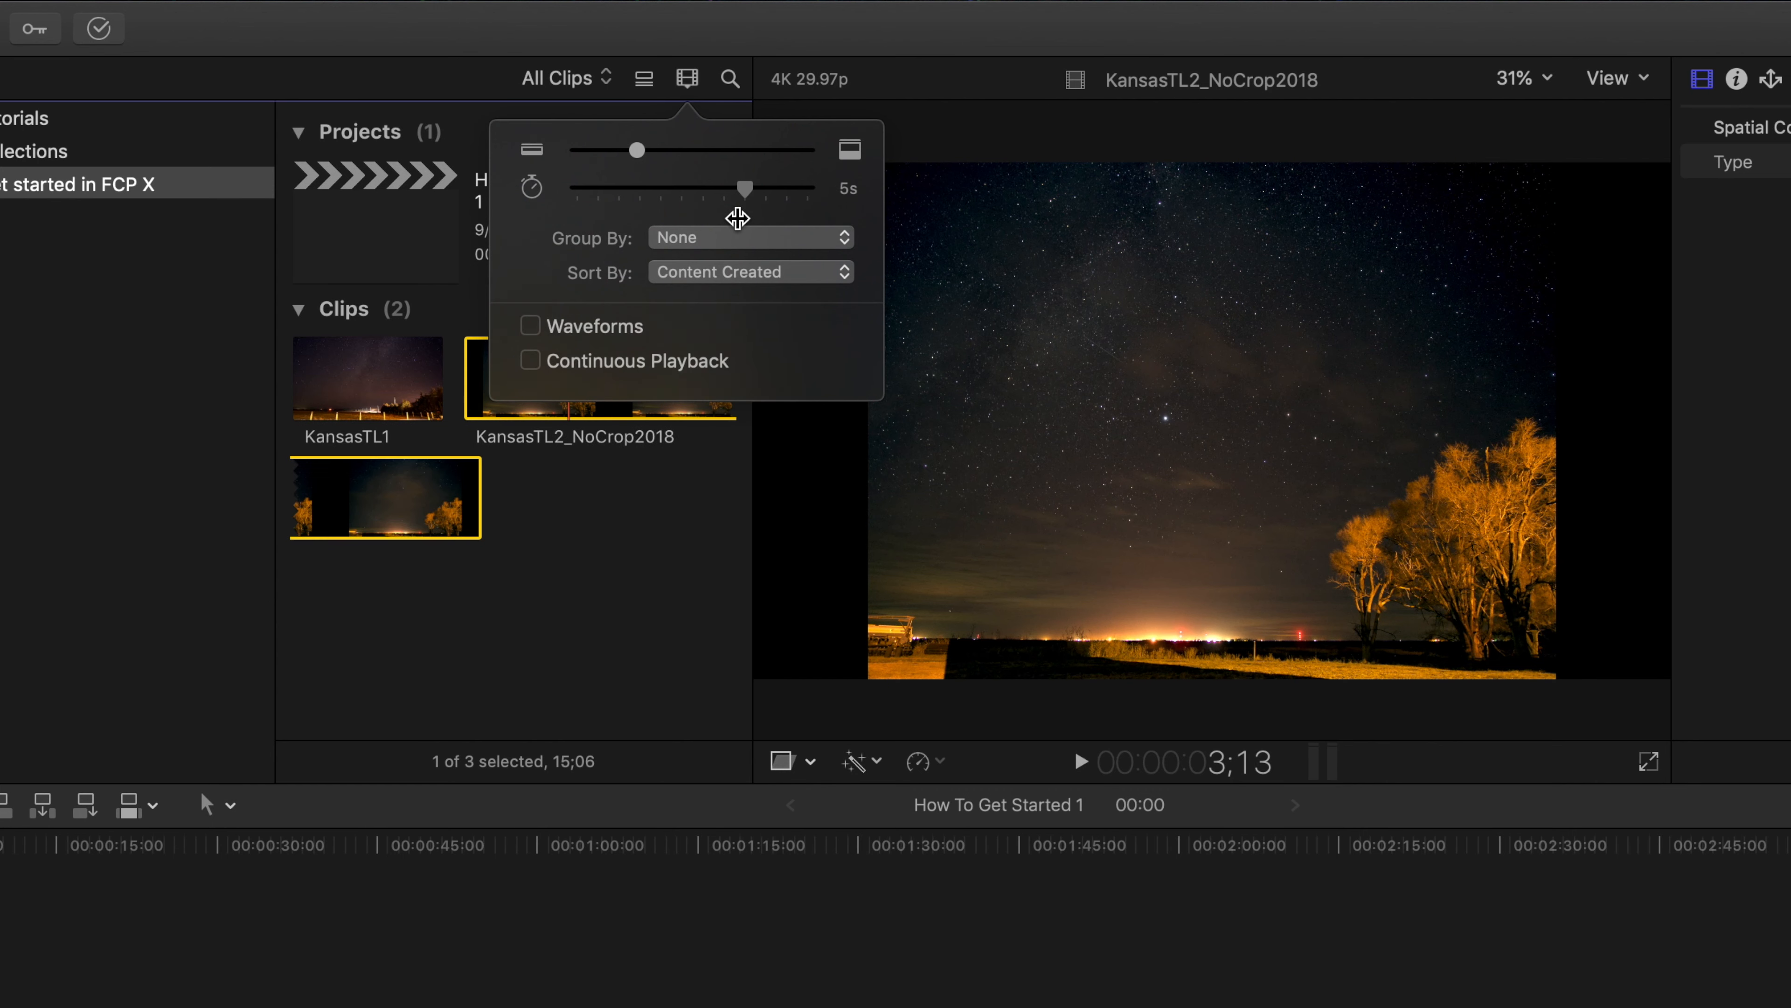
click(572, 575)
click(573, 577)
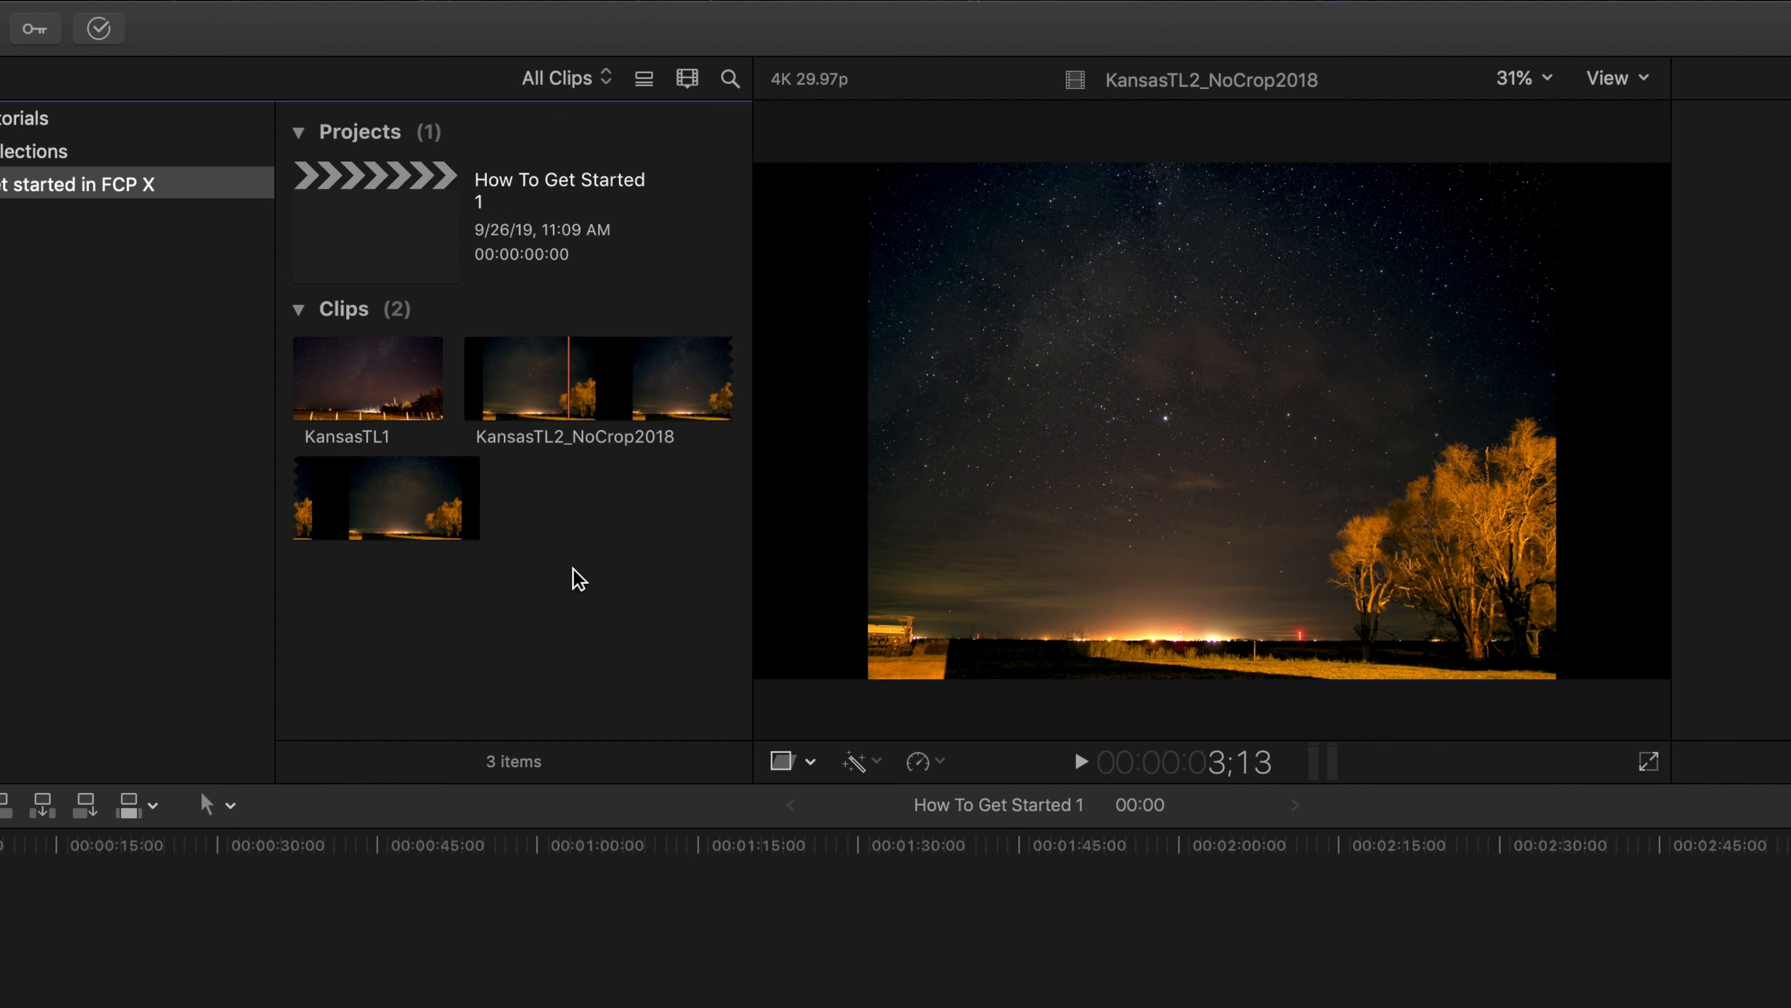
Step: Preview the KansasTL1 and KansasTL2_NoCrop2018 clips in the viewer
click(589, 392)
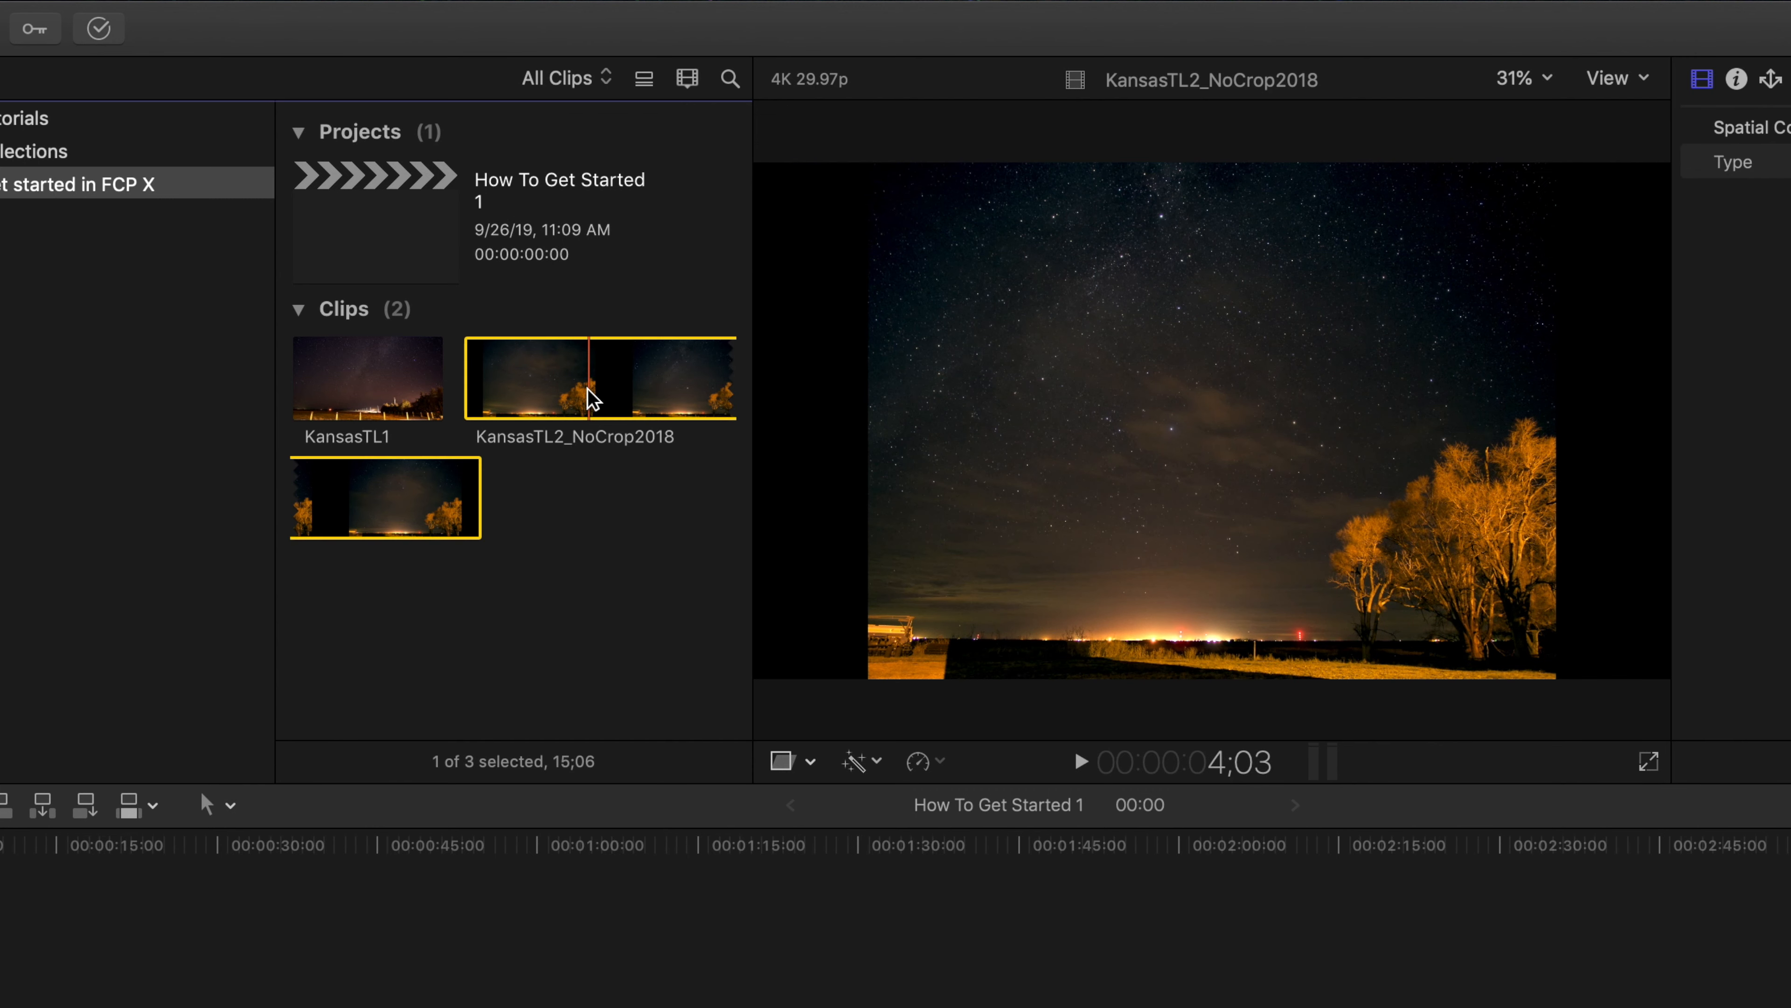
click(380, 392)
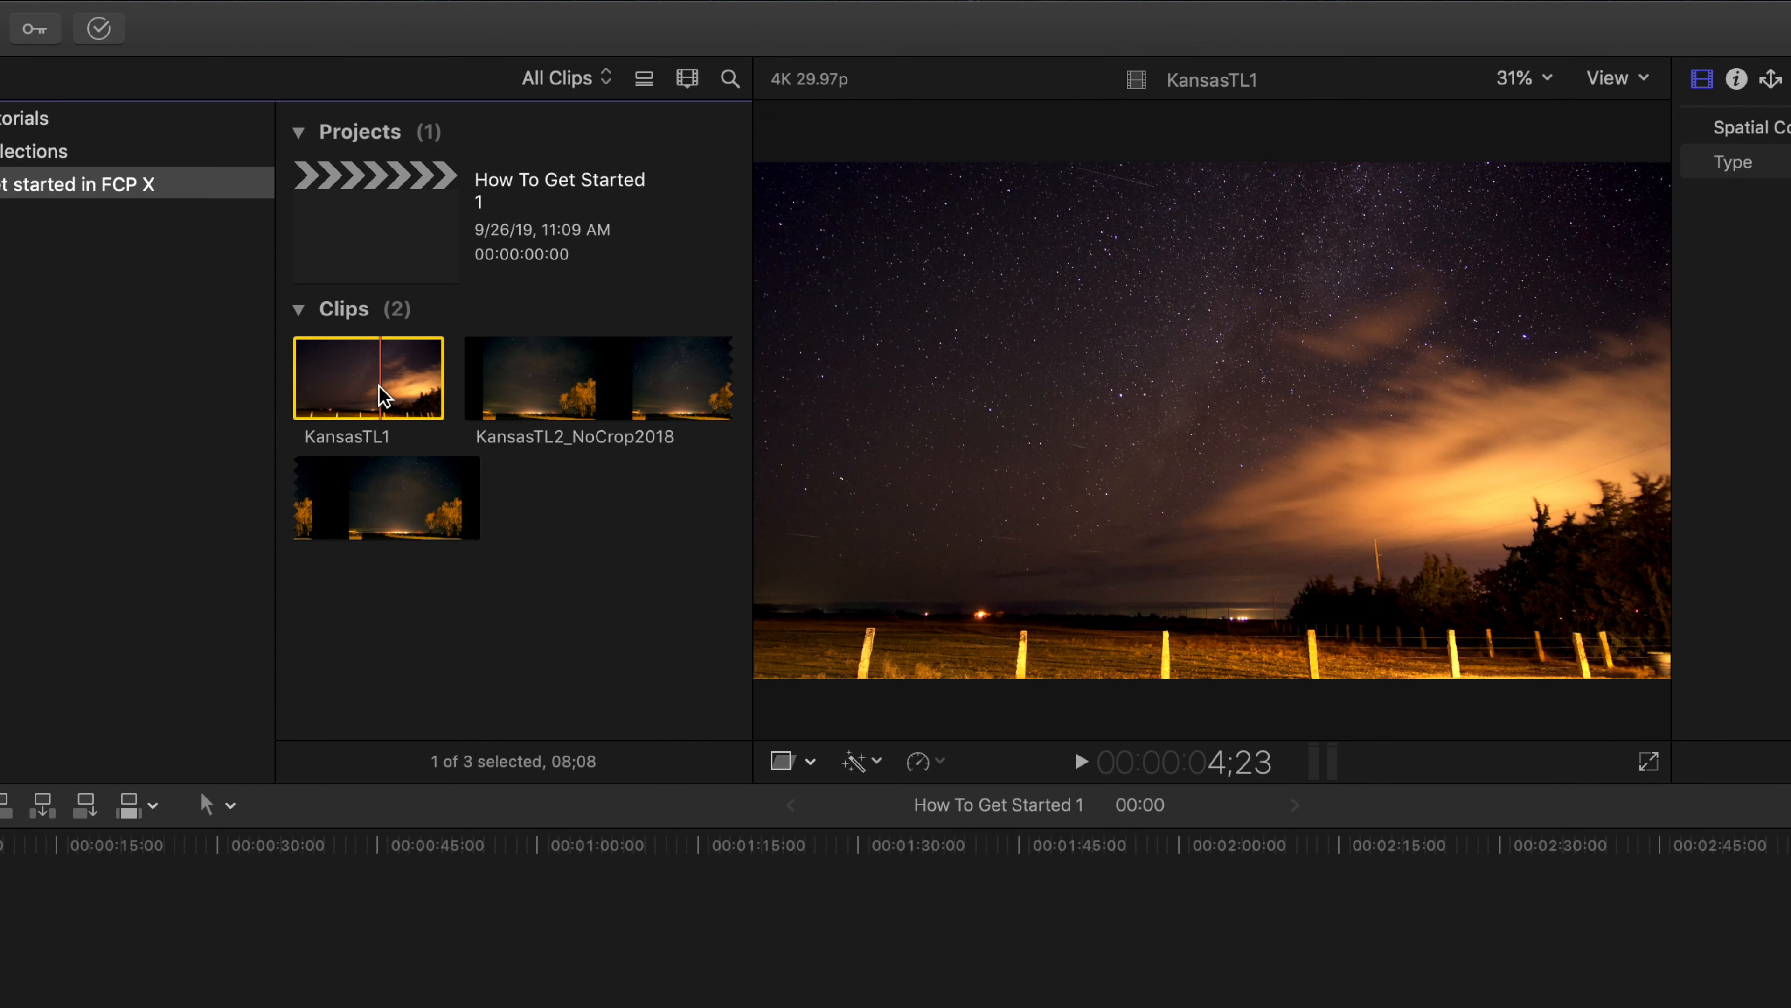
click(568, 388)
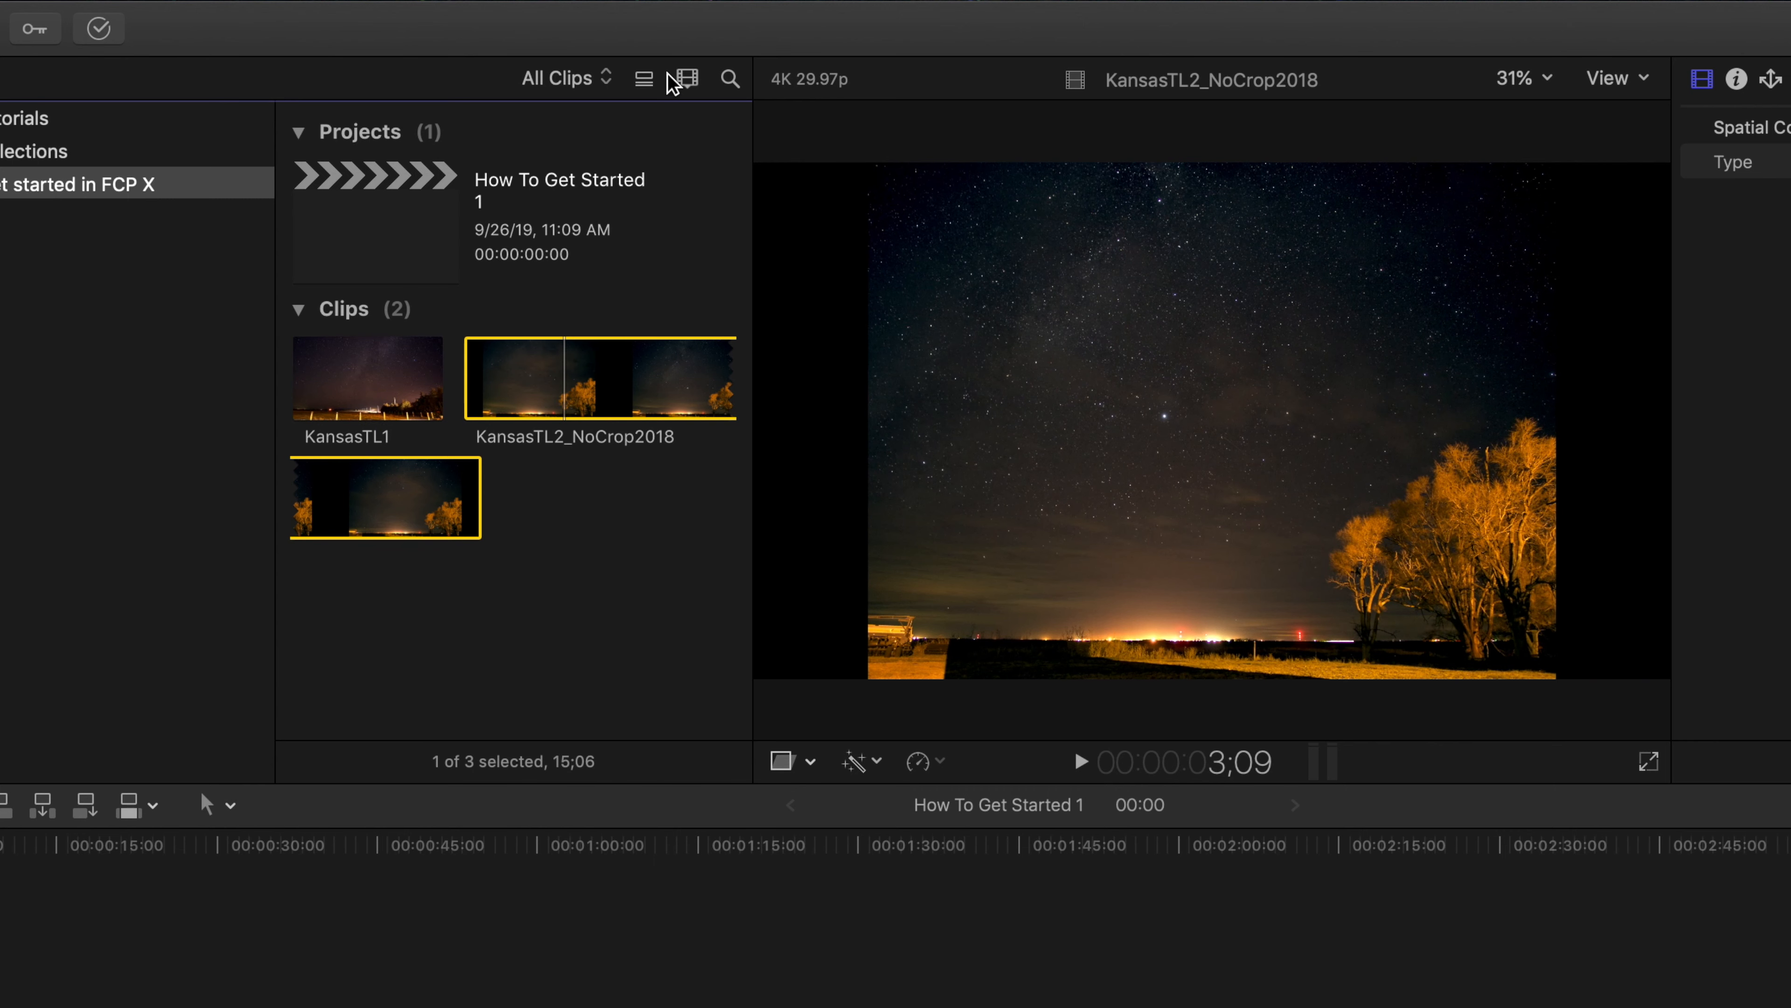
Step: Turn on audio waveforms for the filmstrip clips in the browser
click(642, 79)
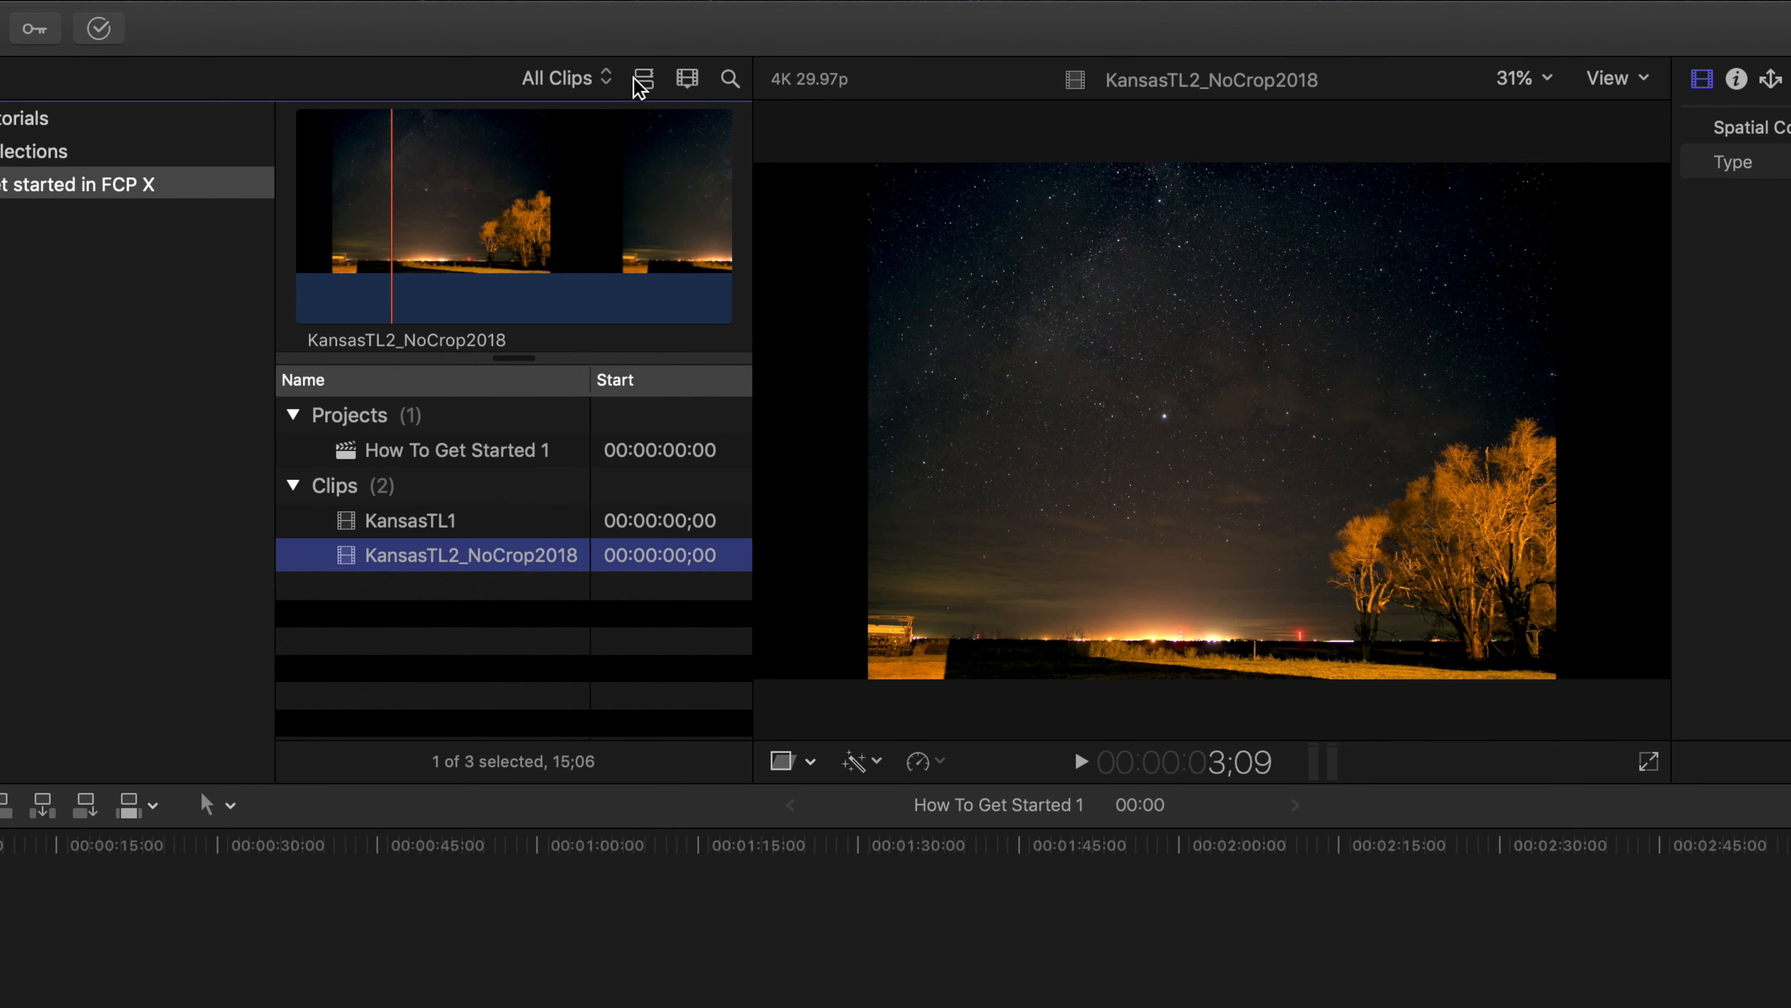
click(686, 79)
click(686, 79)
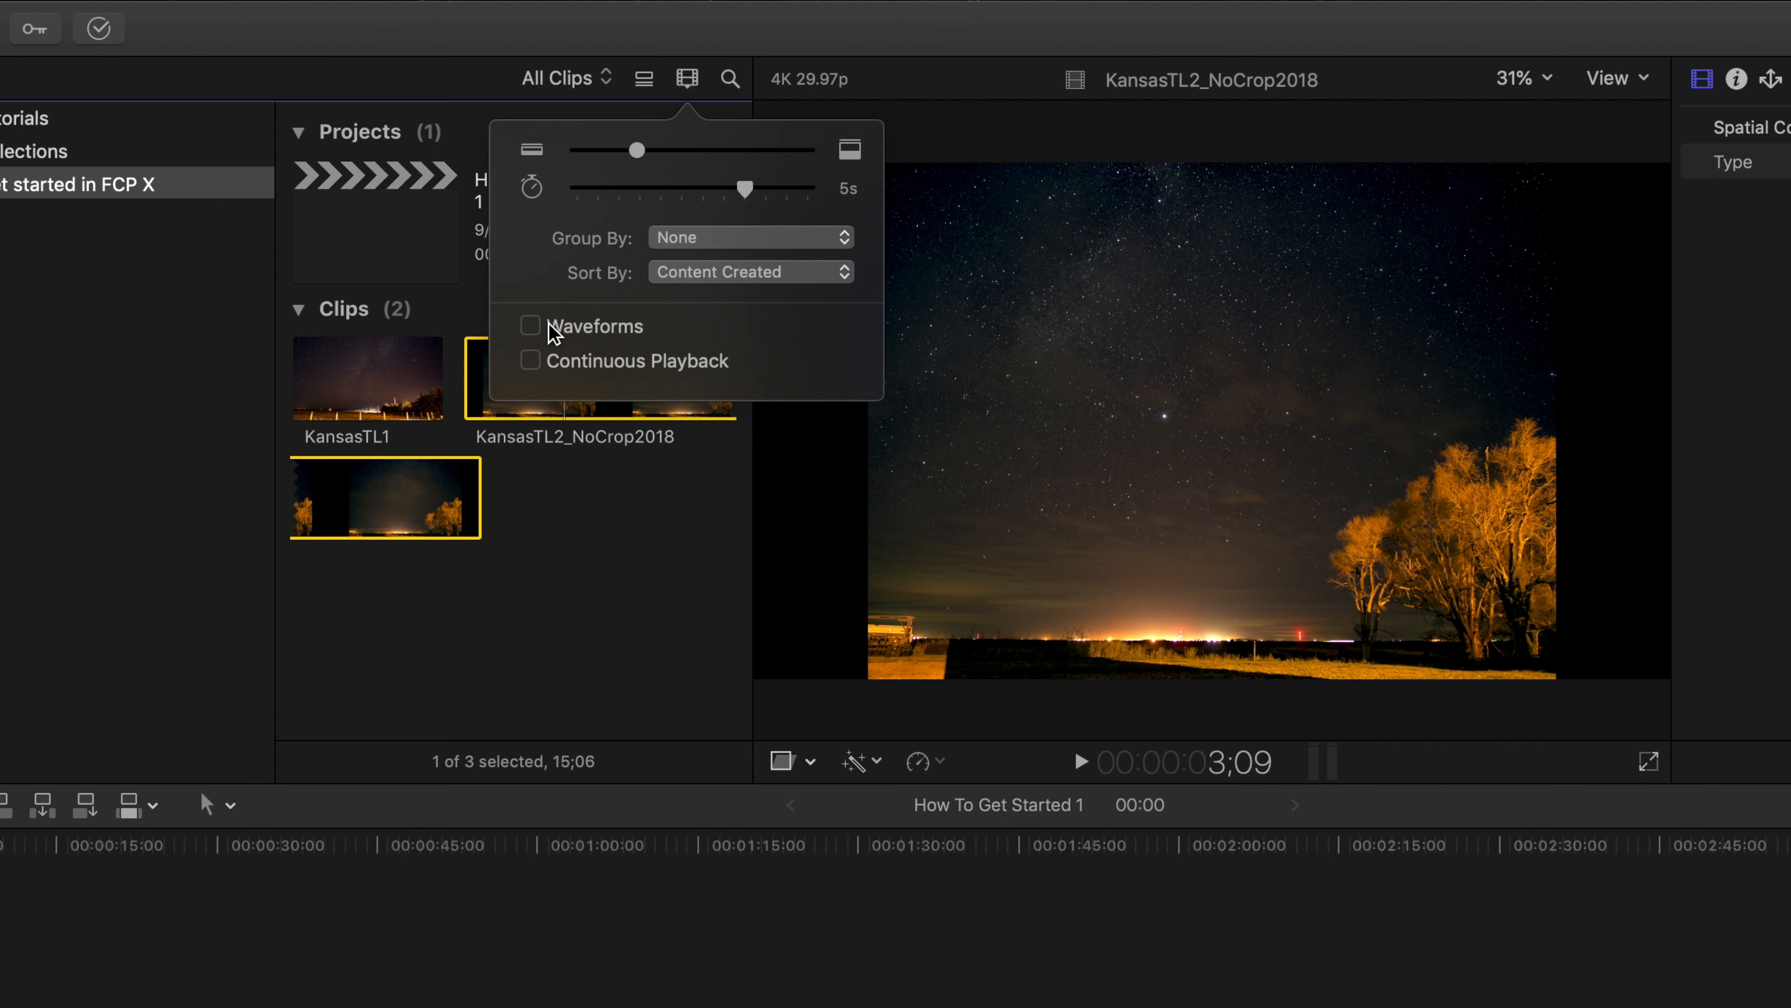
click(530, 326)
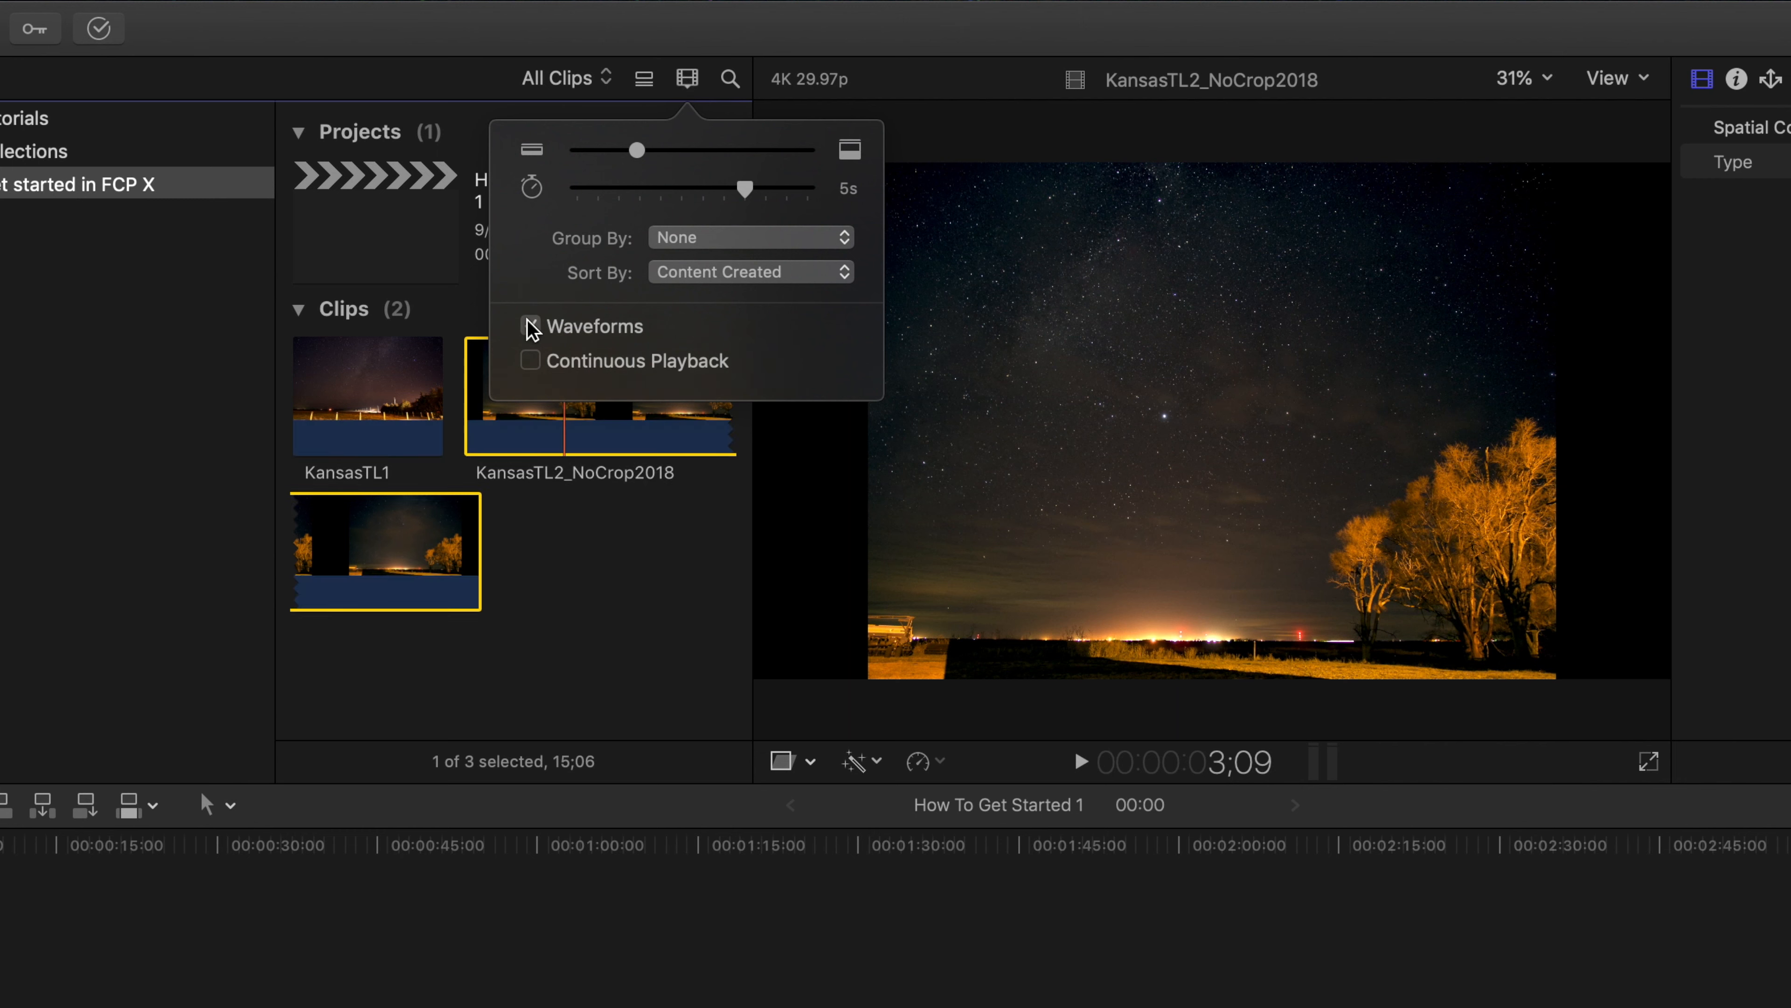
click(557, 575)
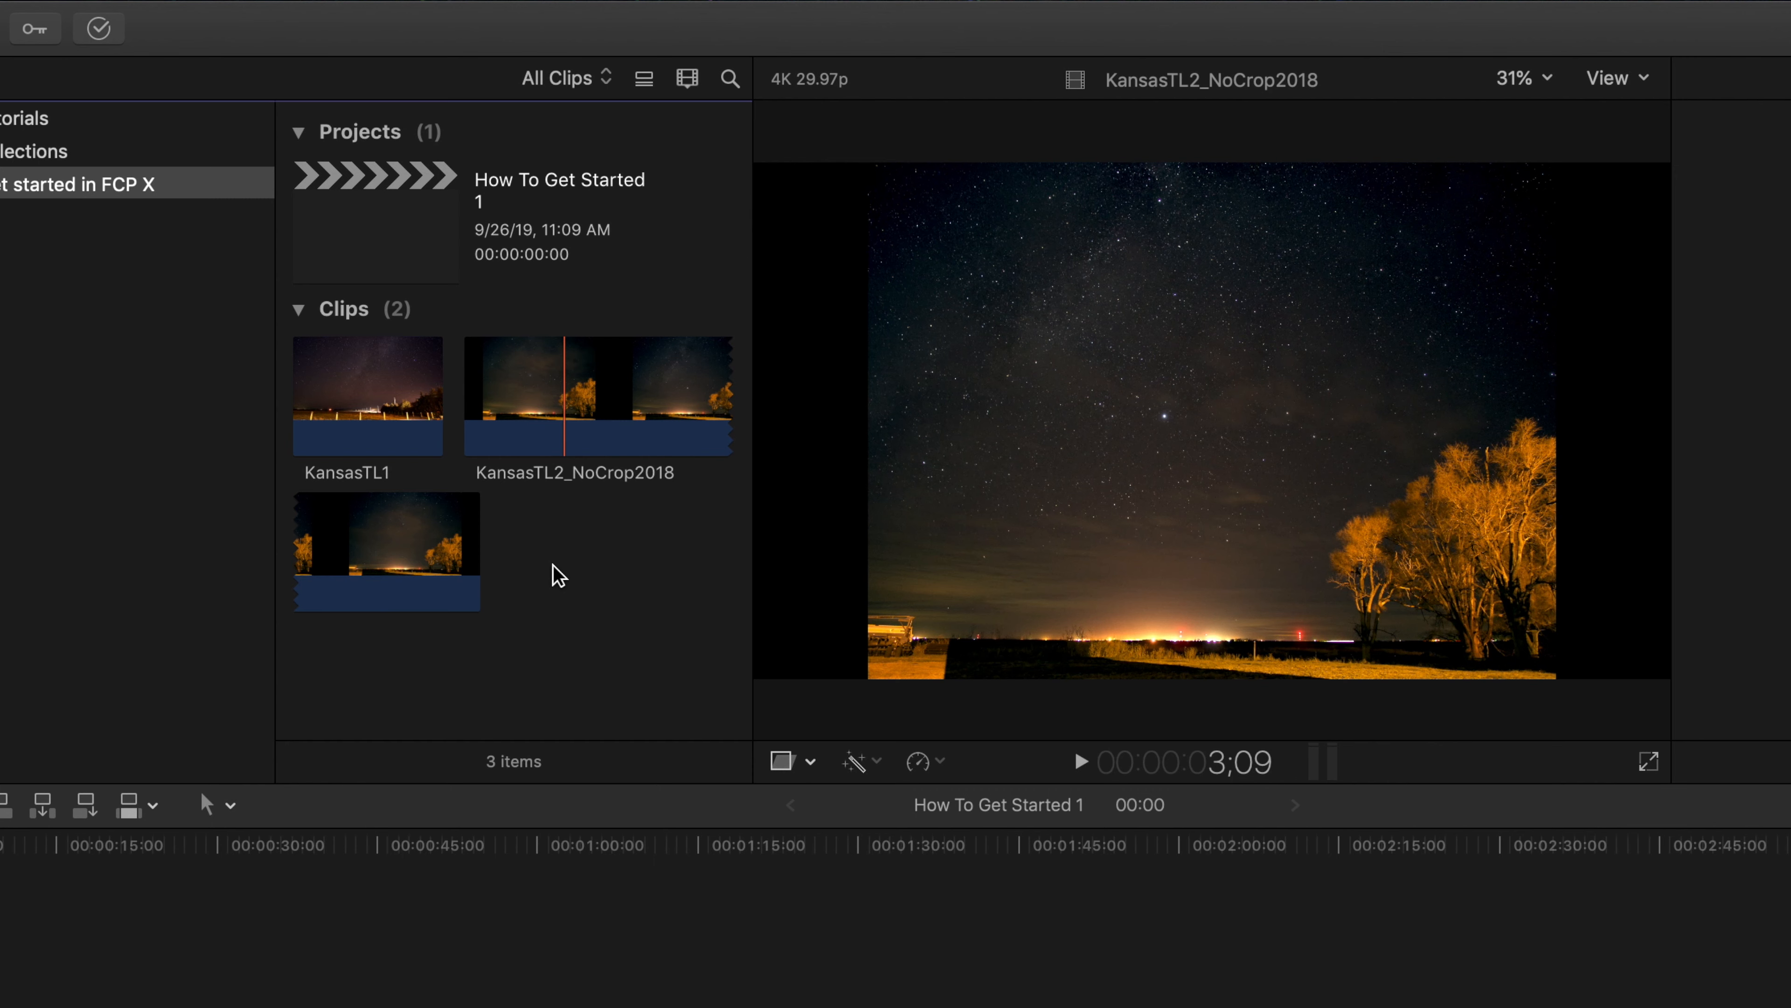
click(683, 80)
click(506, 76)
key(space)
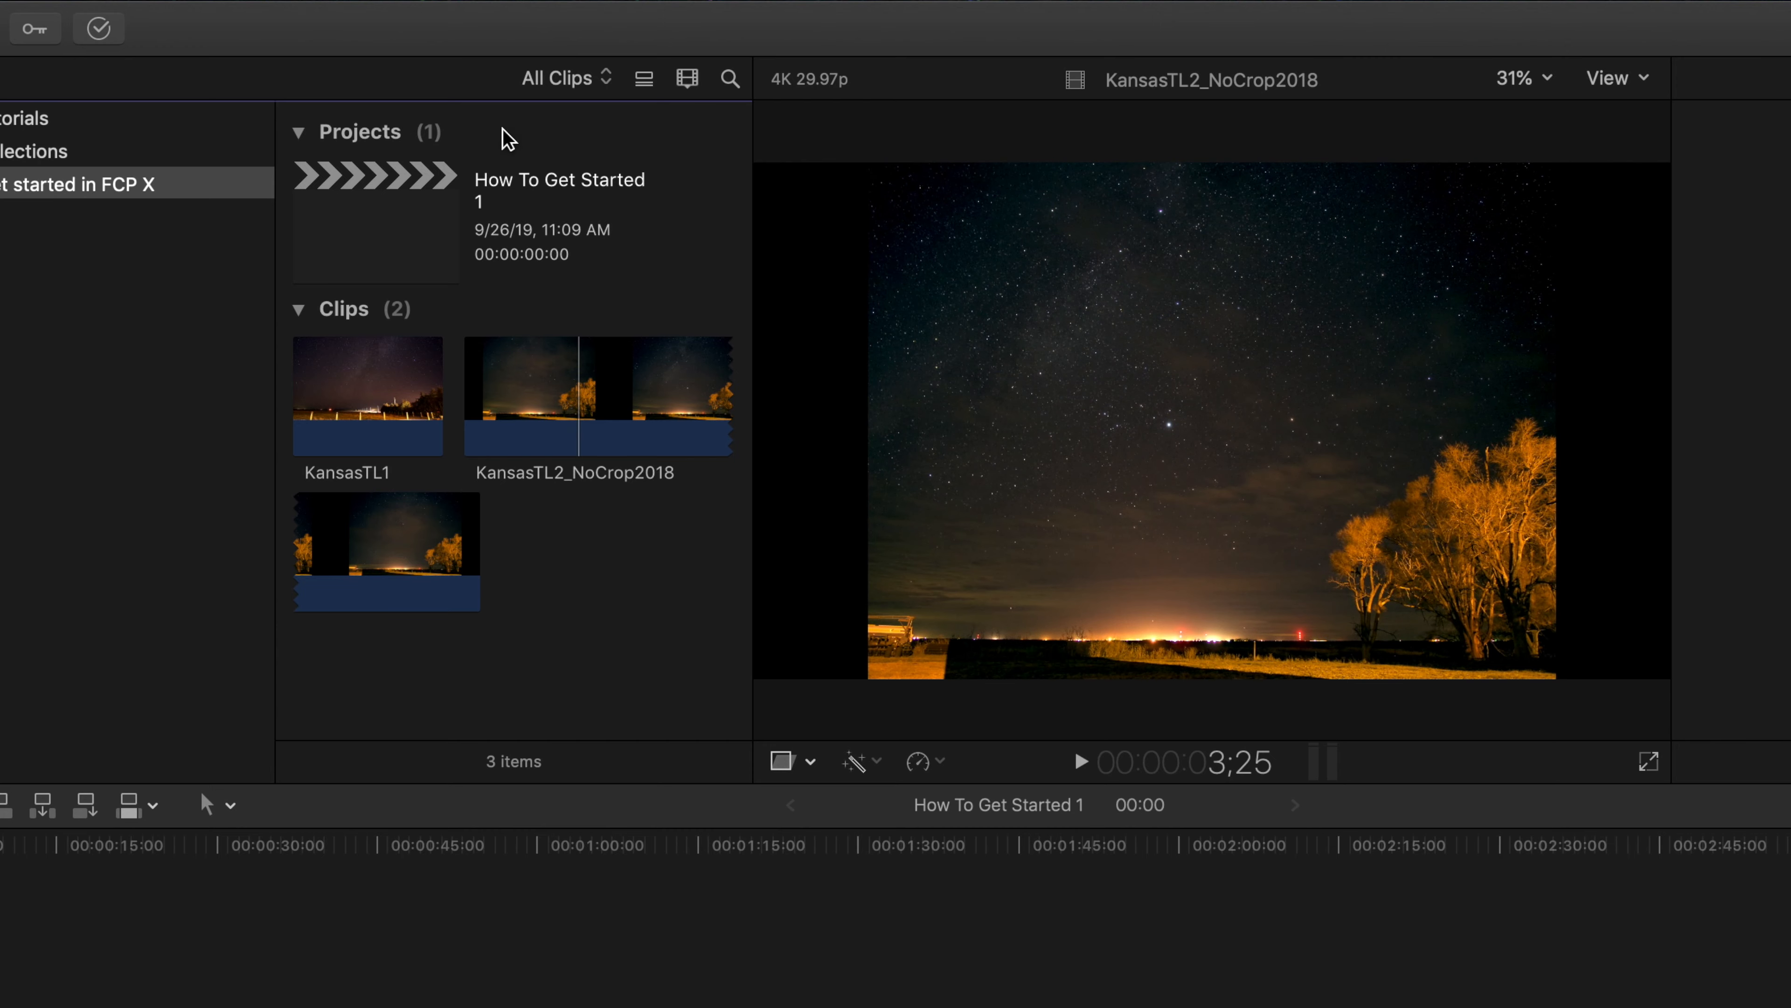
Step: Import GOPR6587.MP4 from the GoPro folder into the existing event, previewing the neighbouring clips first, and close the import window
key(super+i)
click(770, 834)
double_click(680, 862)
click(752, 897)
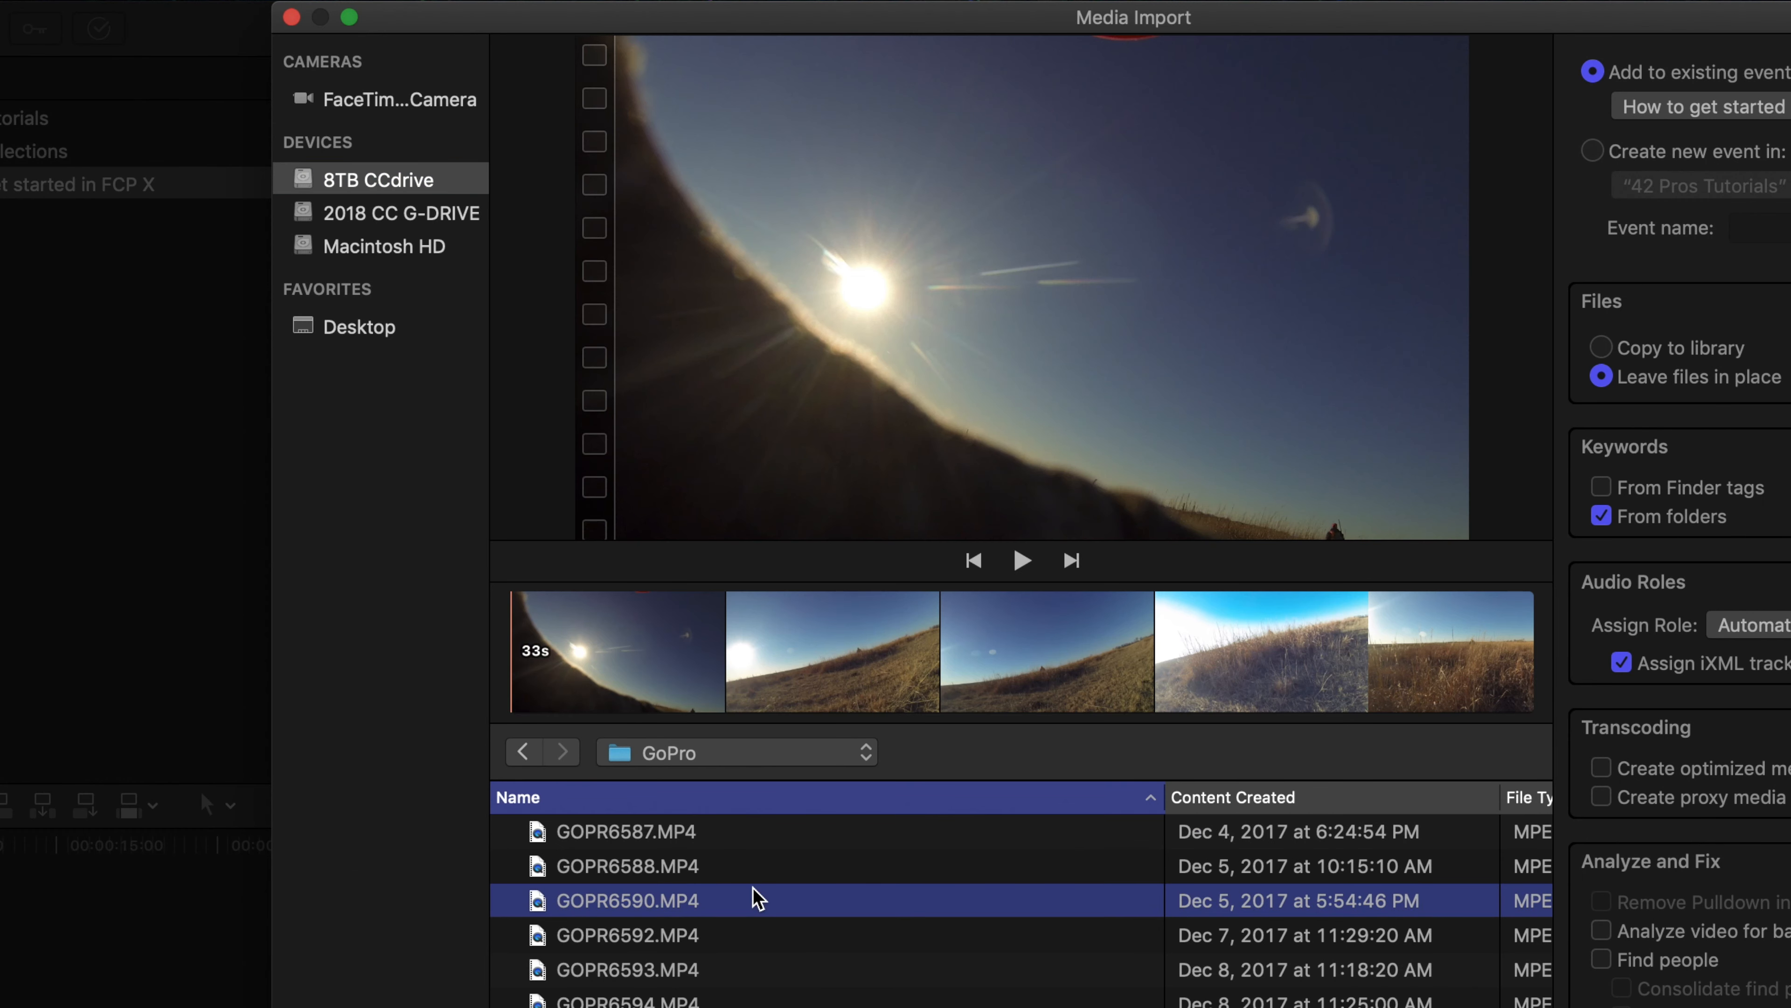
click(768, 936)
click(770, 971)
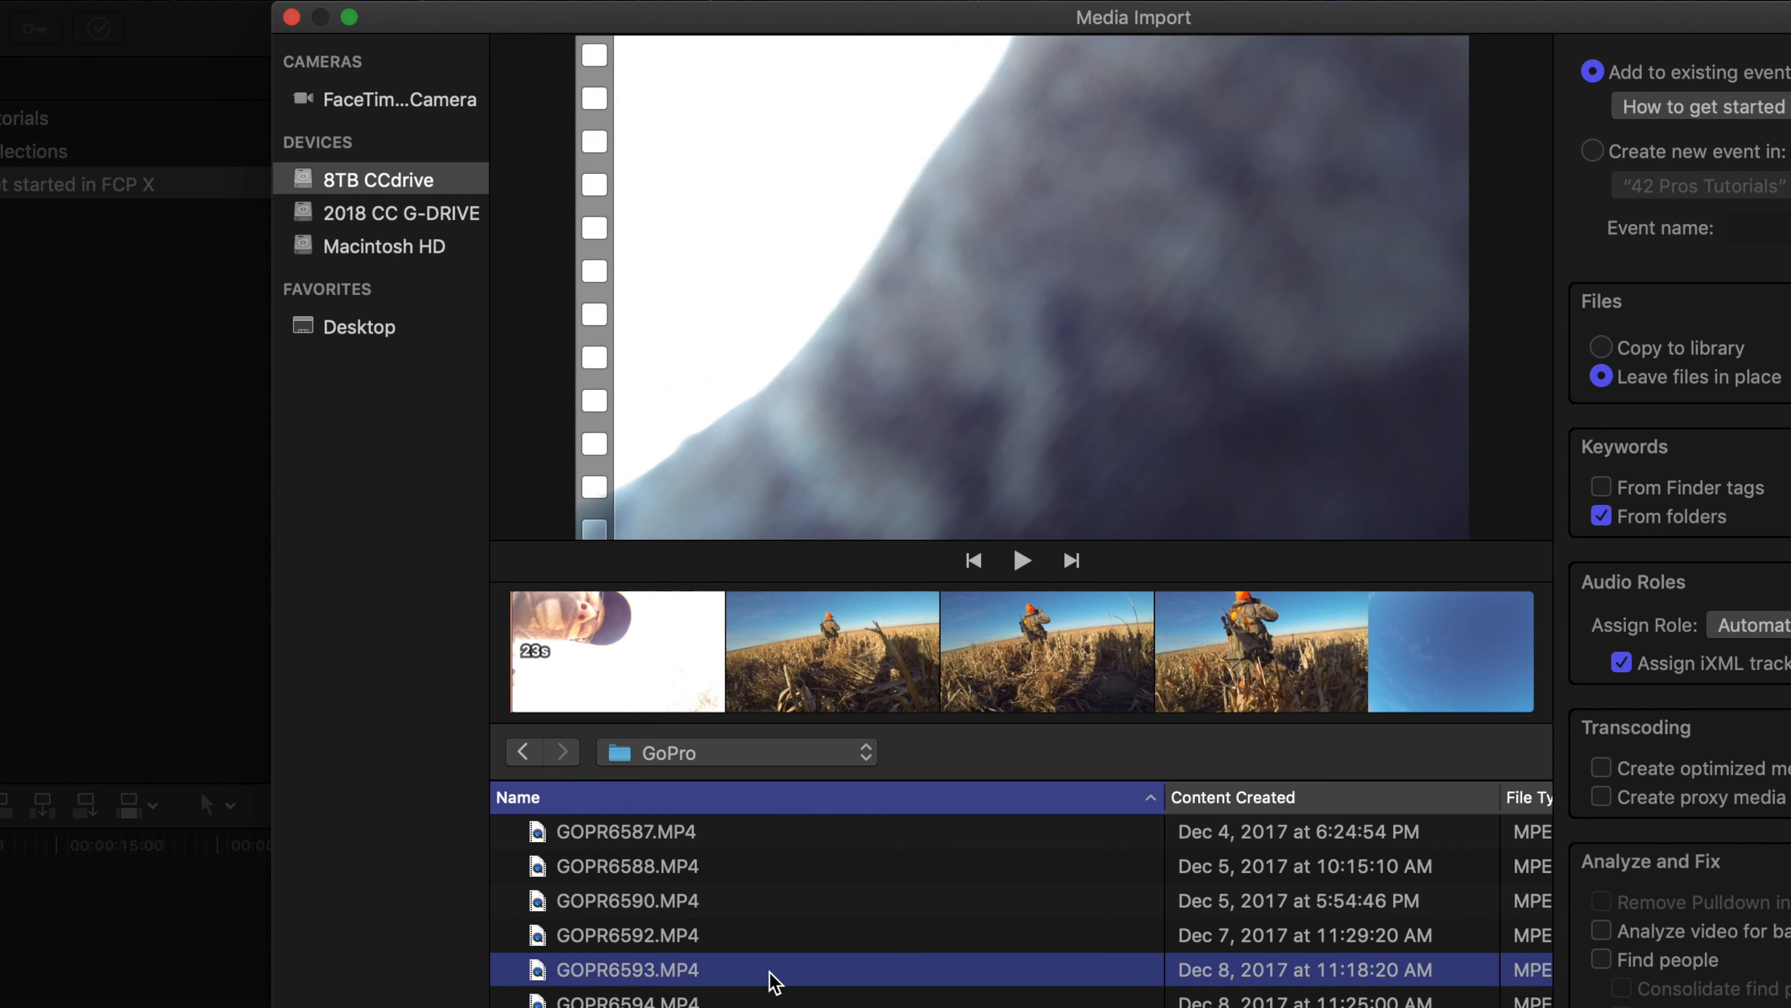
click(775, 995)
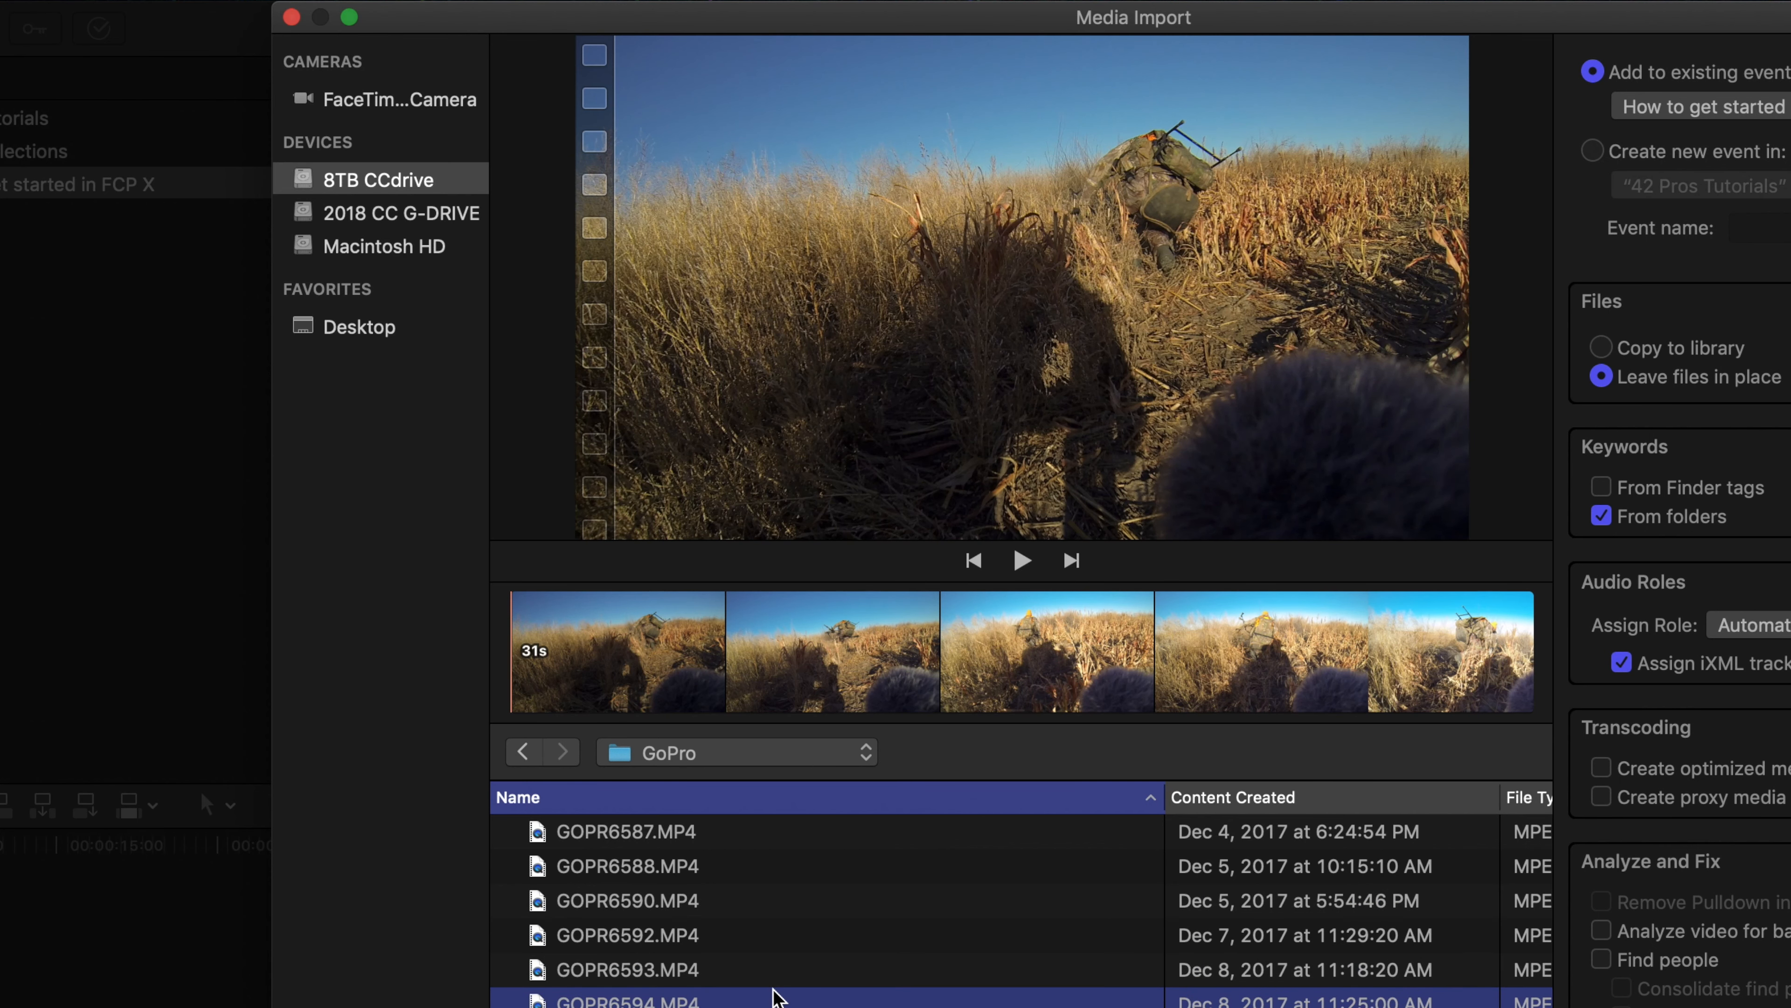
click(788, 832)
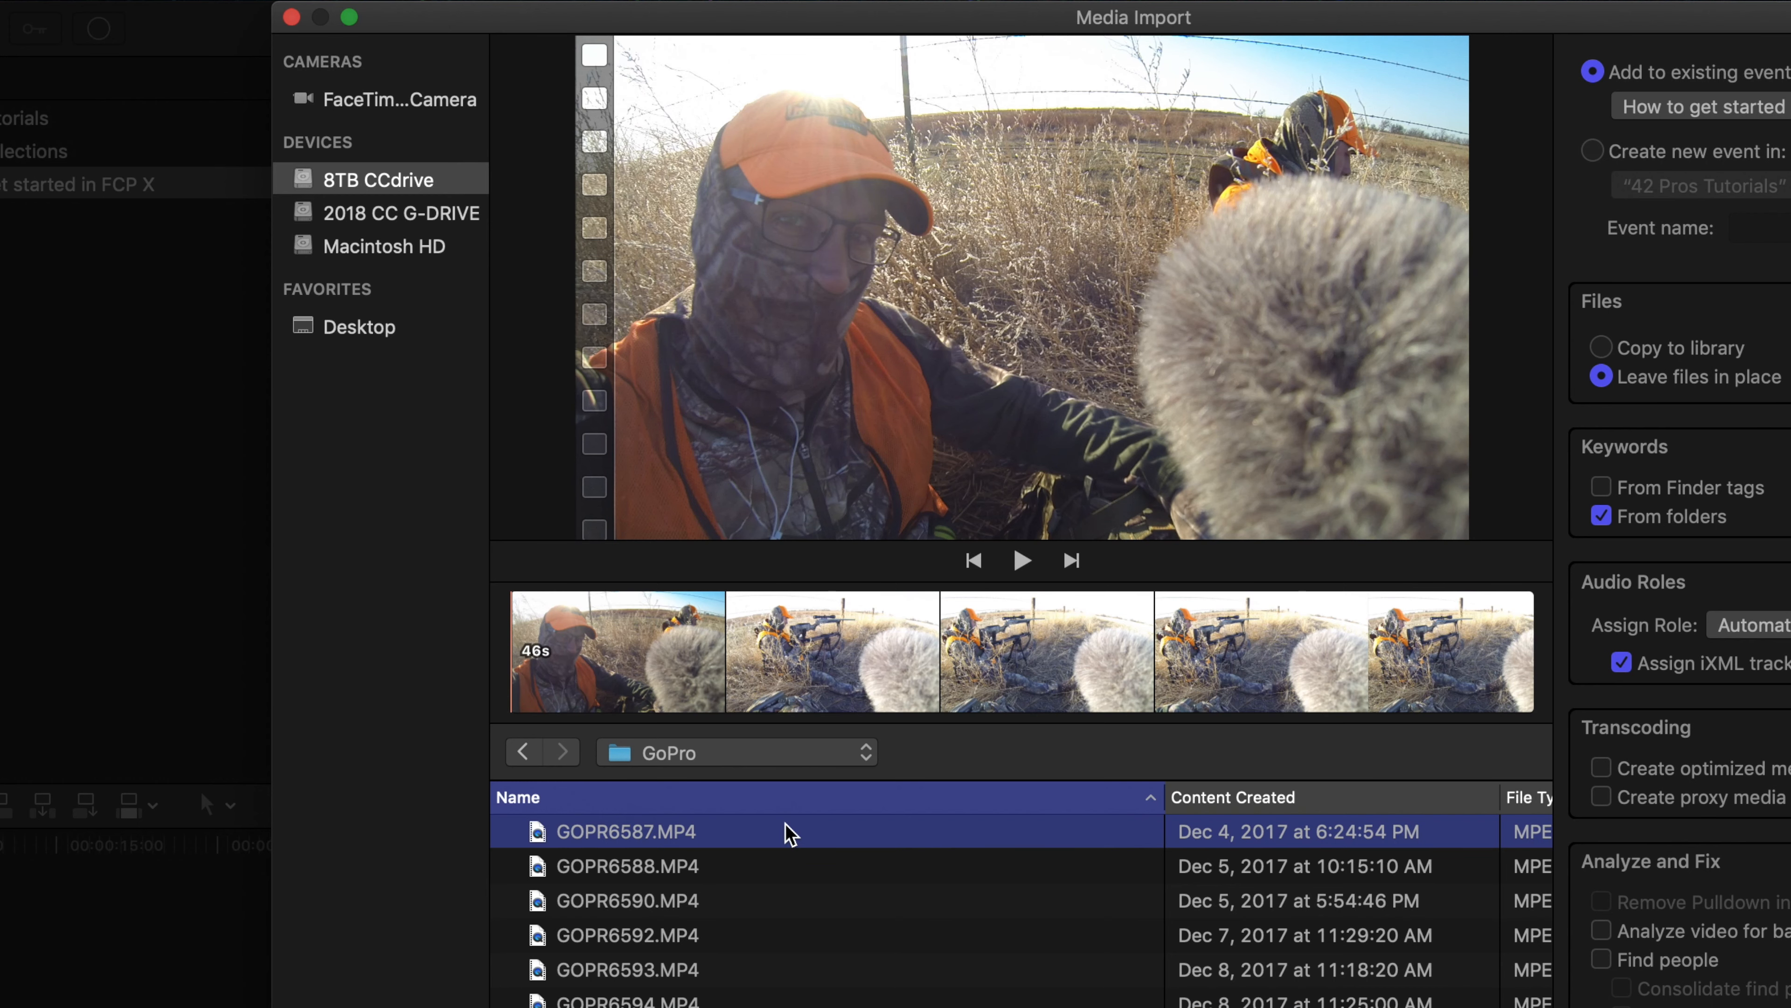
click(290, 16)
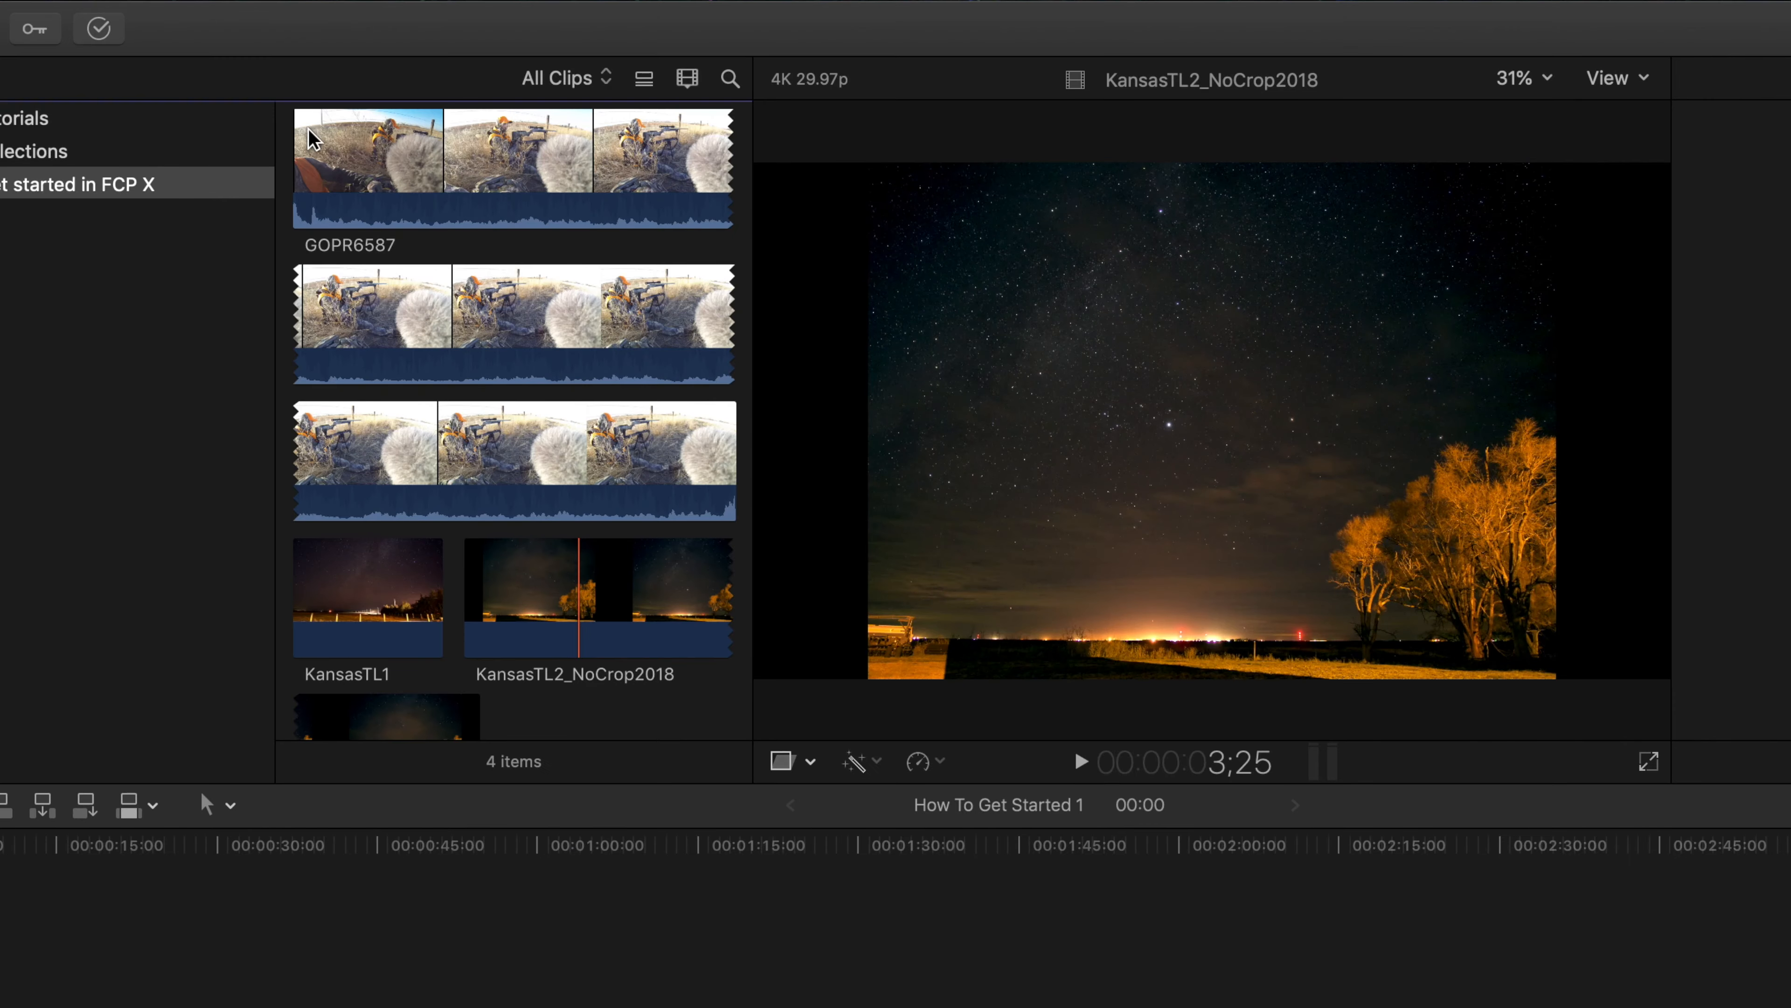
Step: Skim through the GOPR6587 clip in the browser and play a short part from its beginning
scroll(514, 340, up, 3)
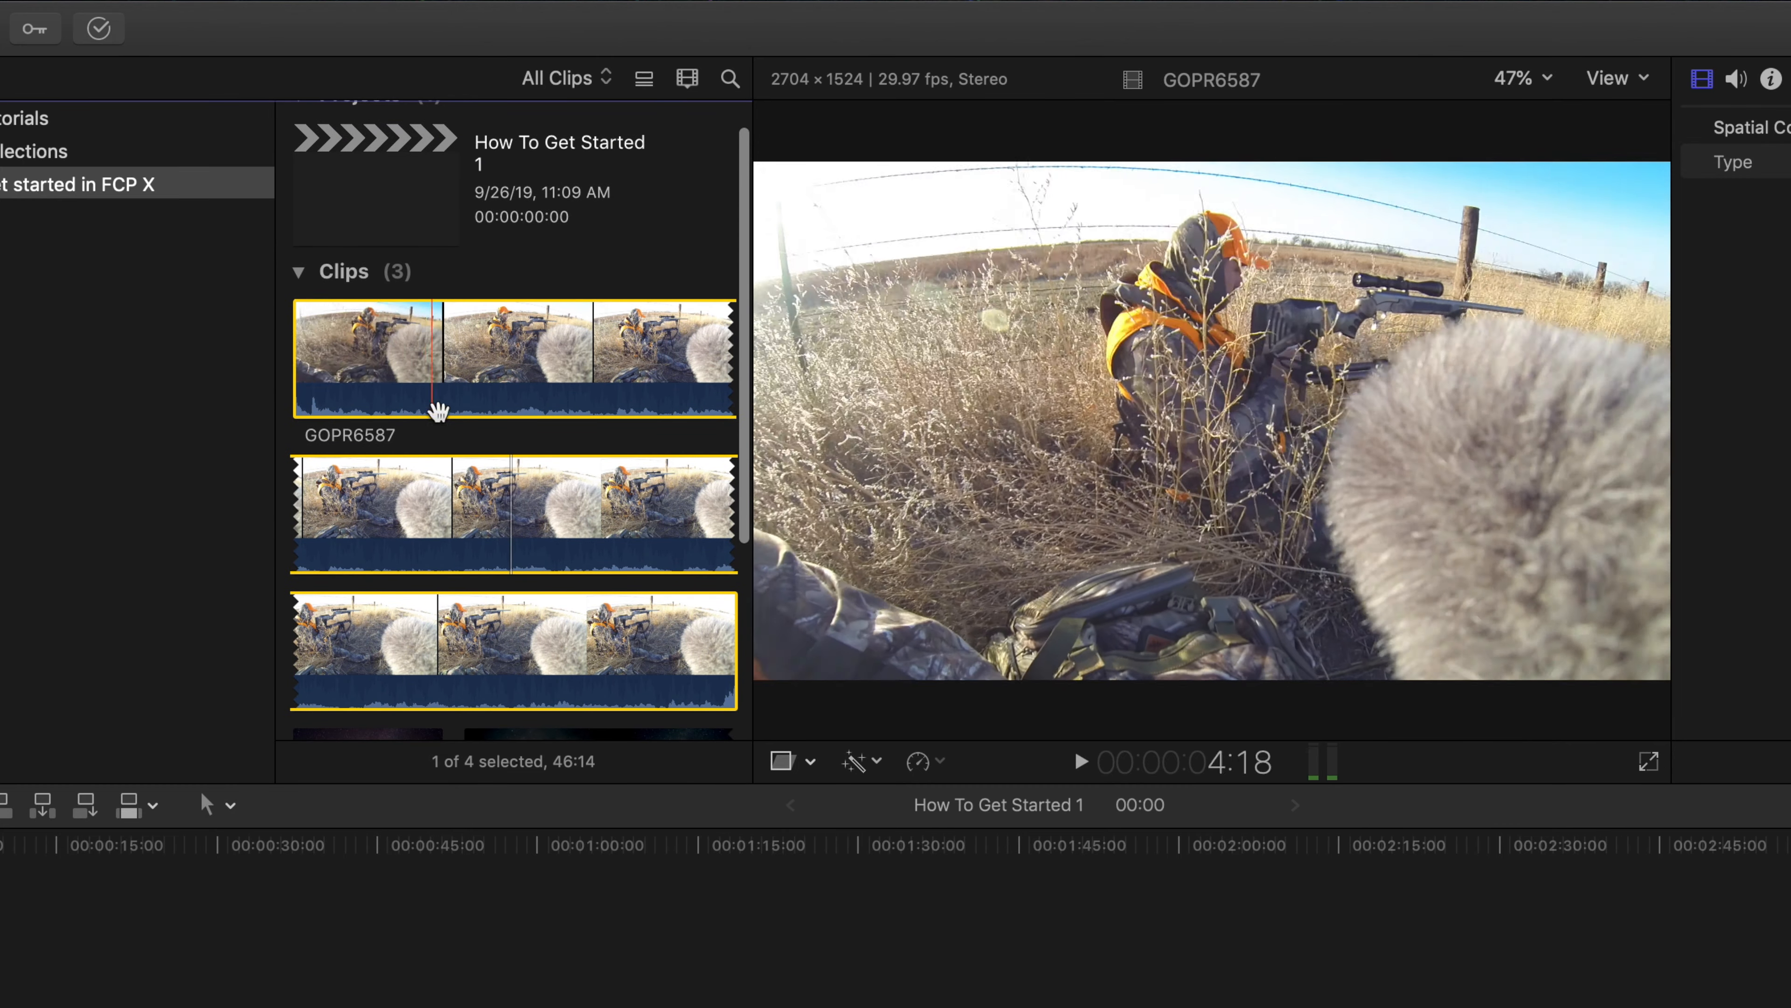
scroll(592, 529, down, 4)
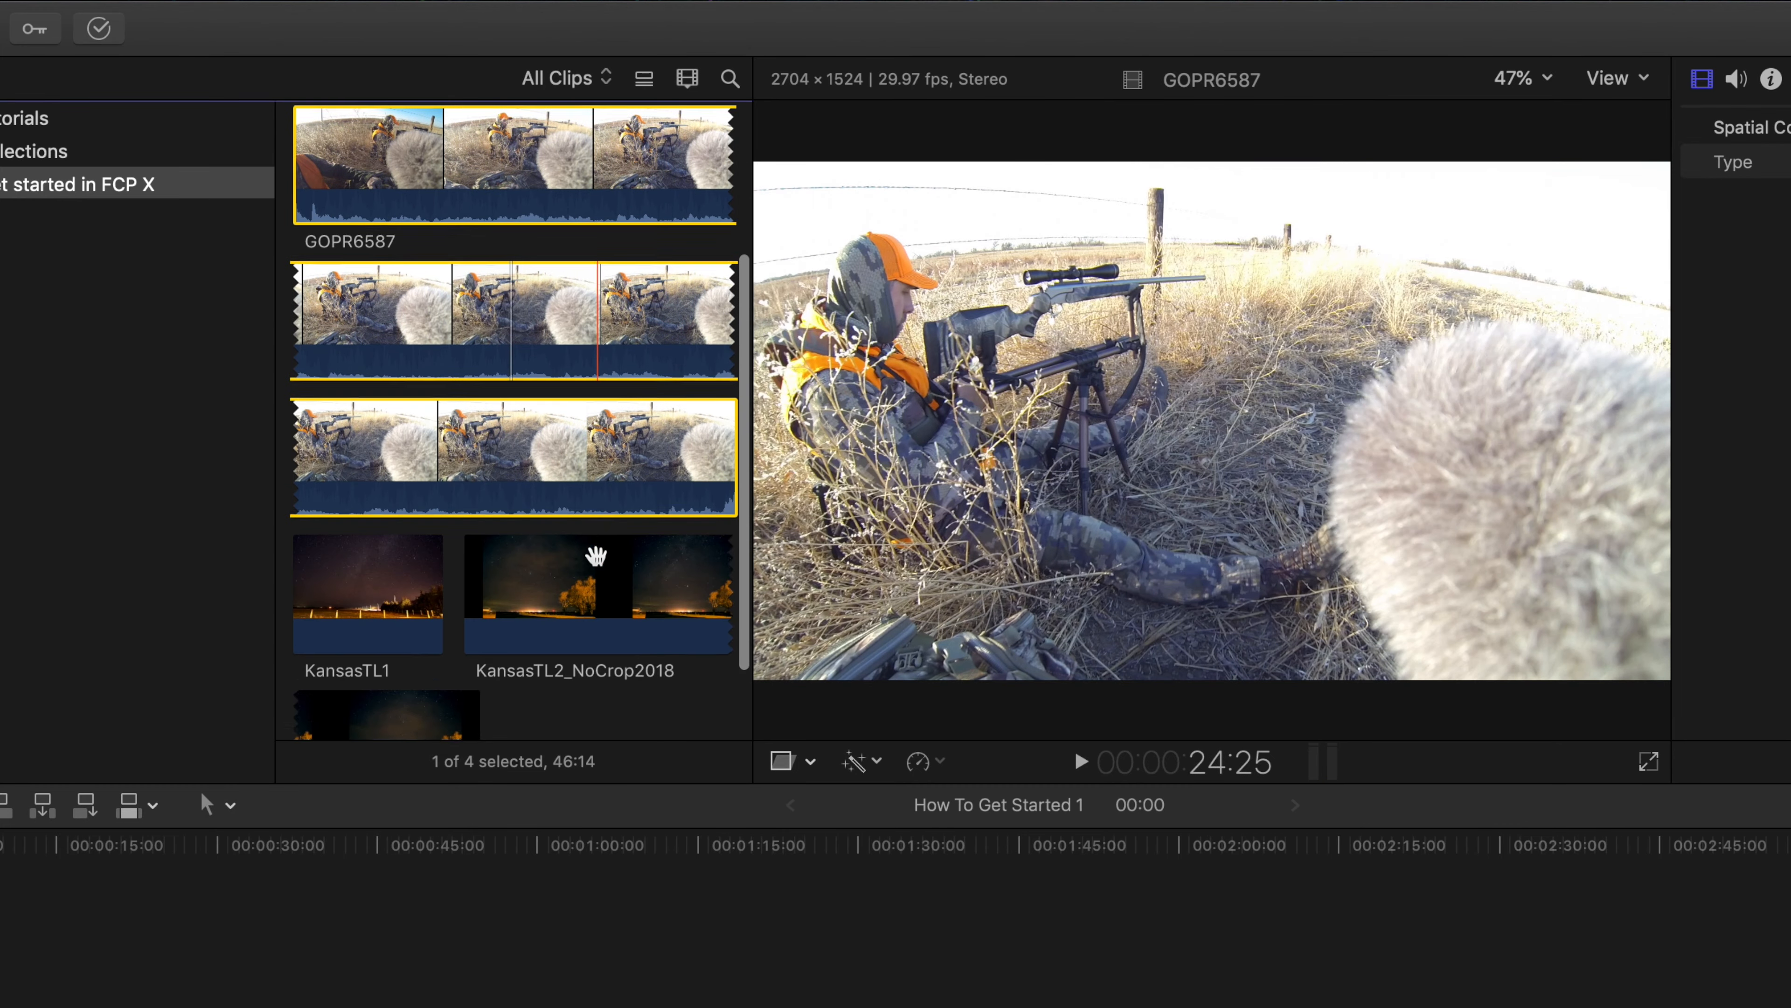
click(663, 701)
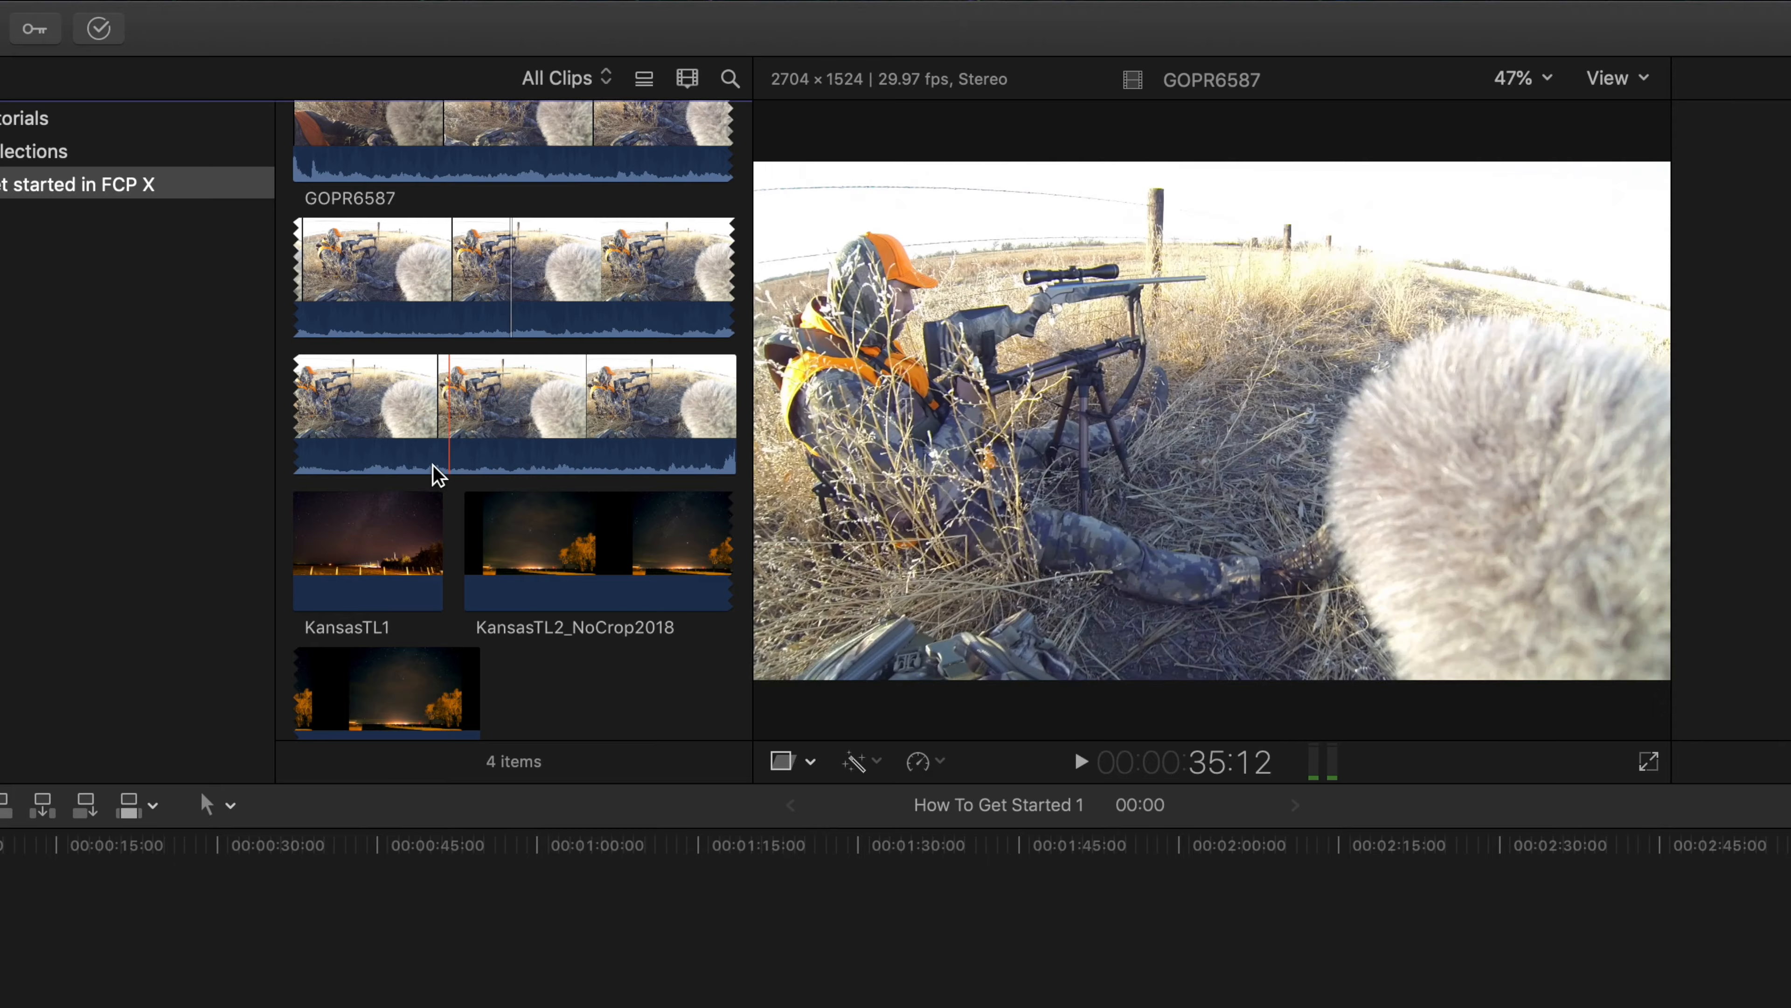
scroll(315, 172, up, 2)
key(space)
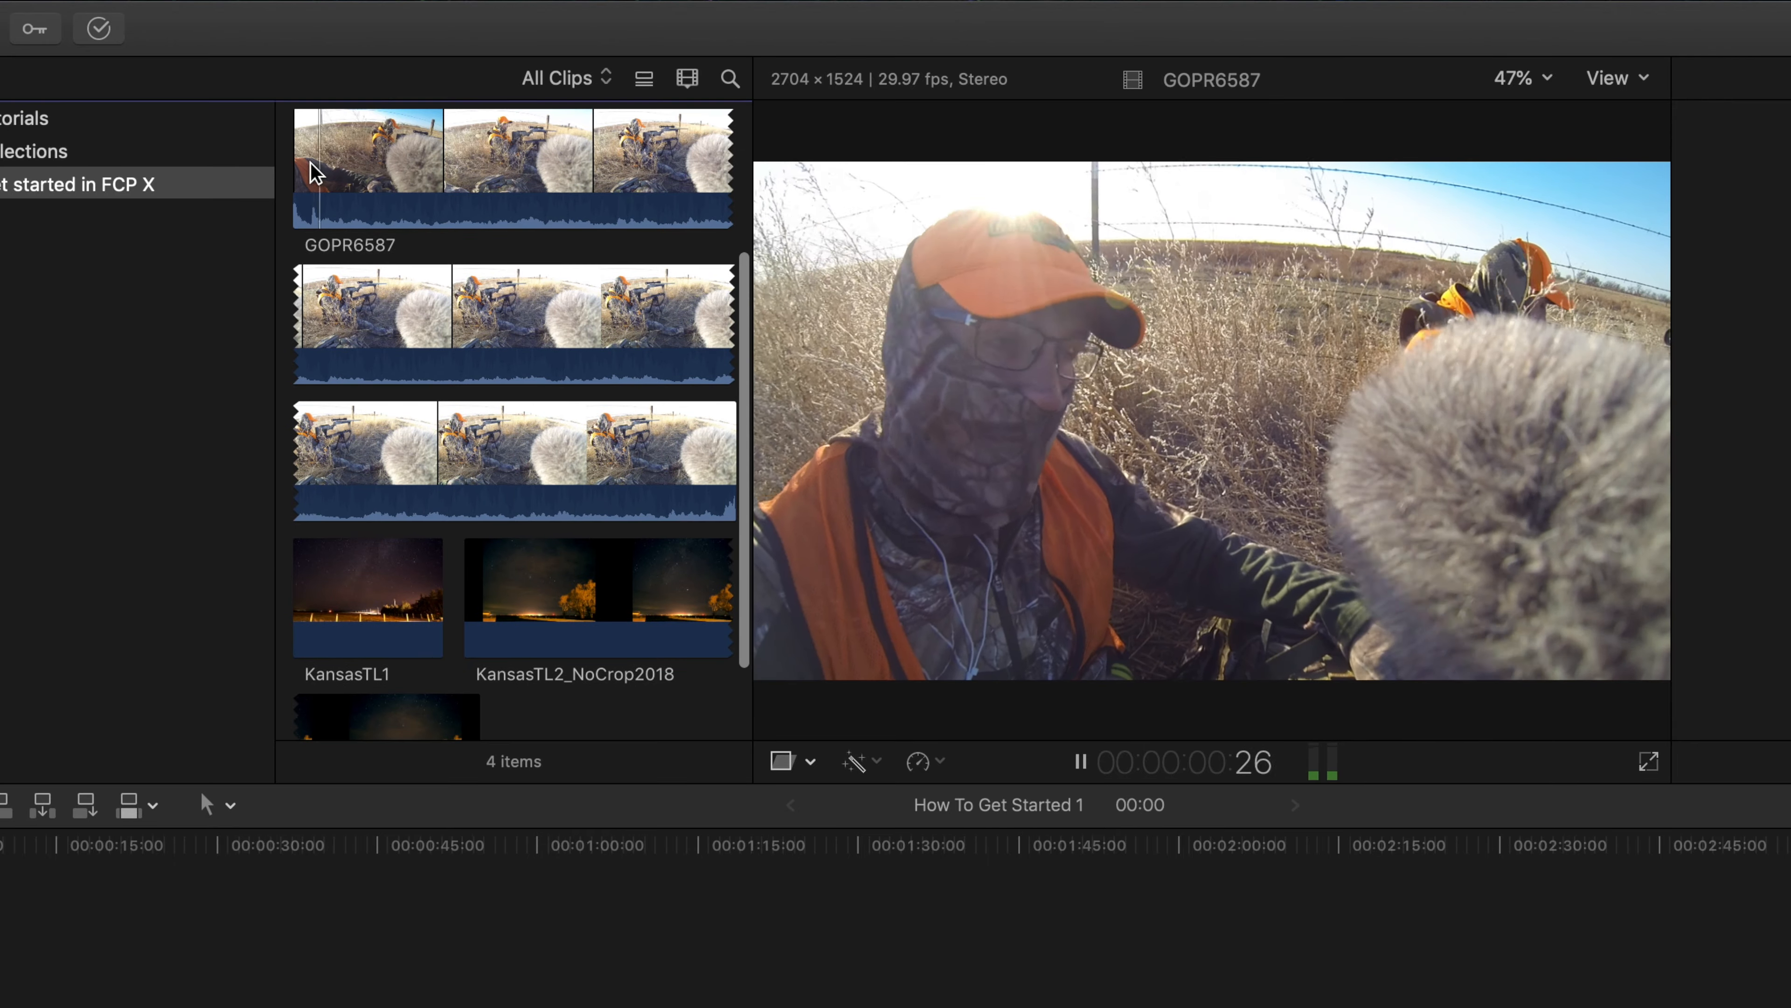
key(space)
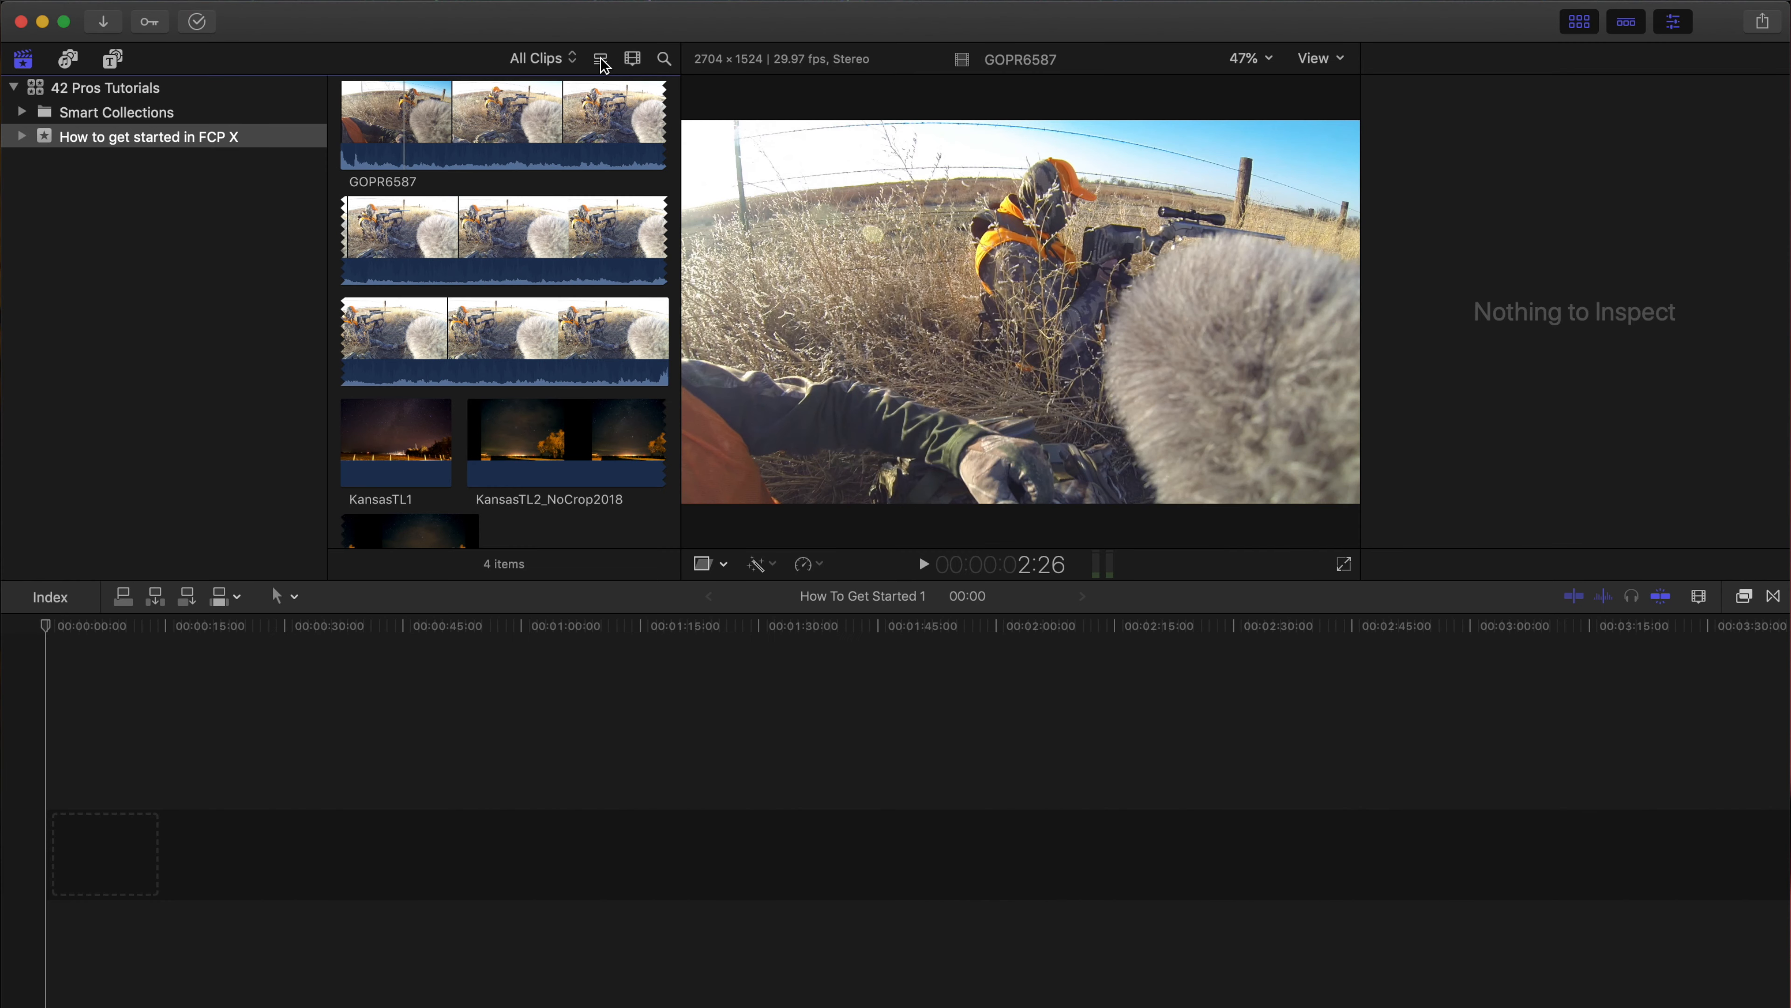
Step: Append the KansasTL1 clip and the whole GOPR6587 clip to the How To Get Started 1 timeline
click(424, 457)
key(e)
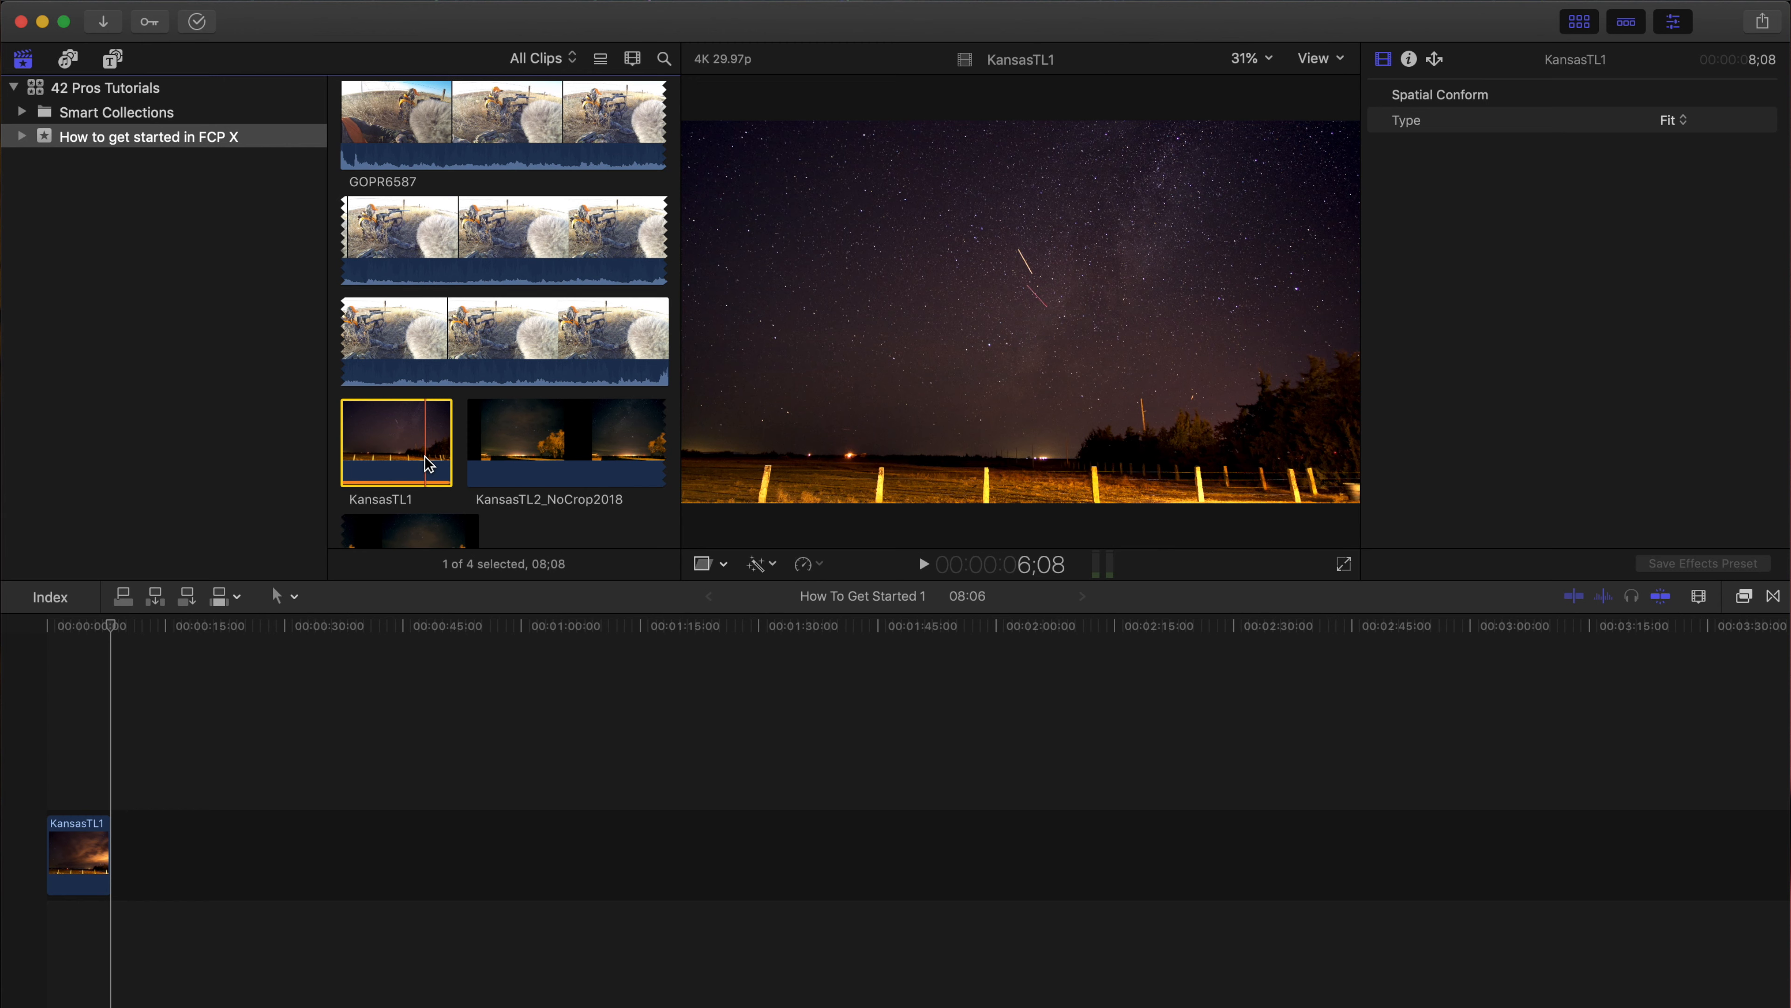
click(519, 248)
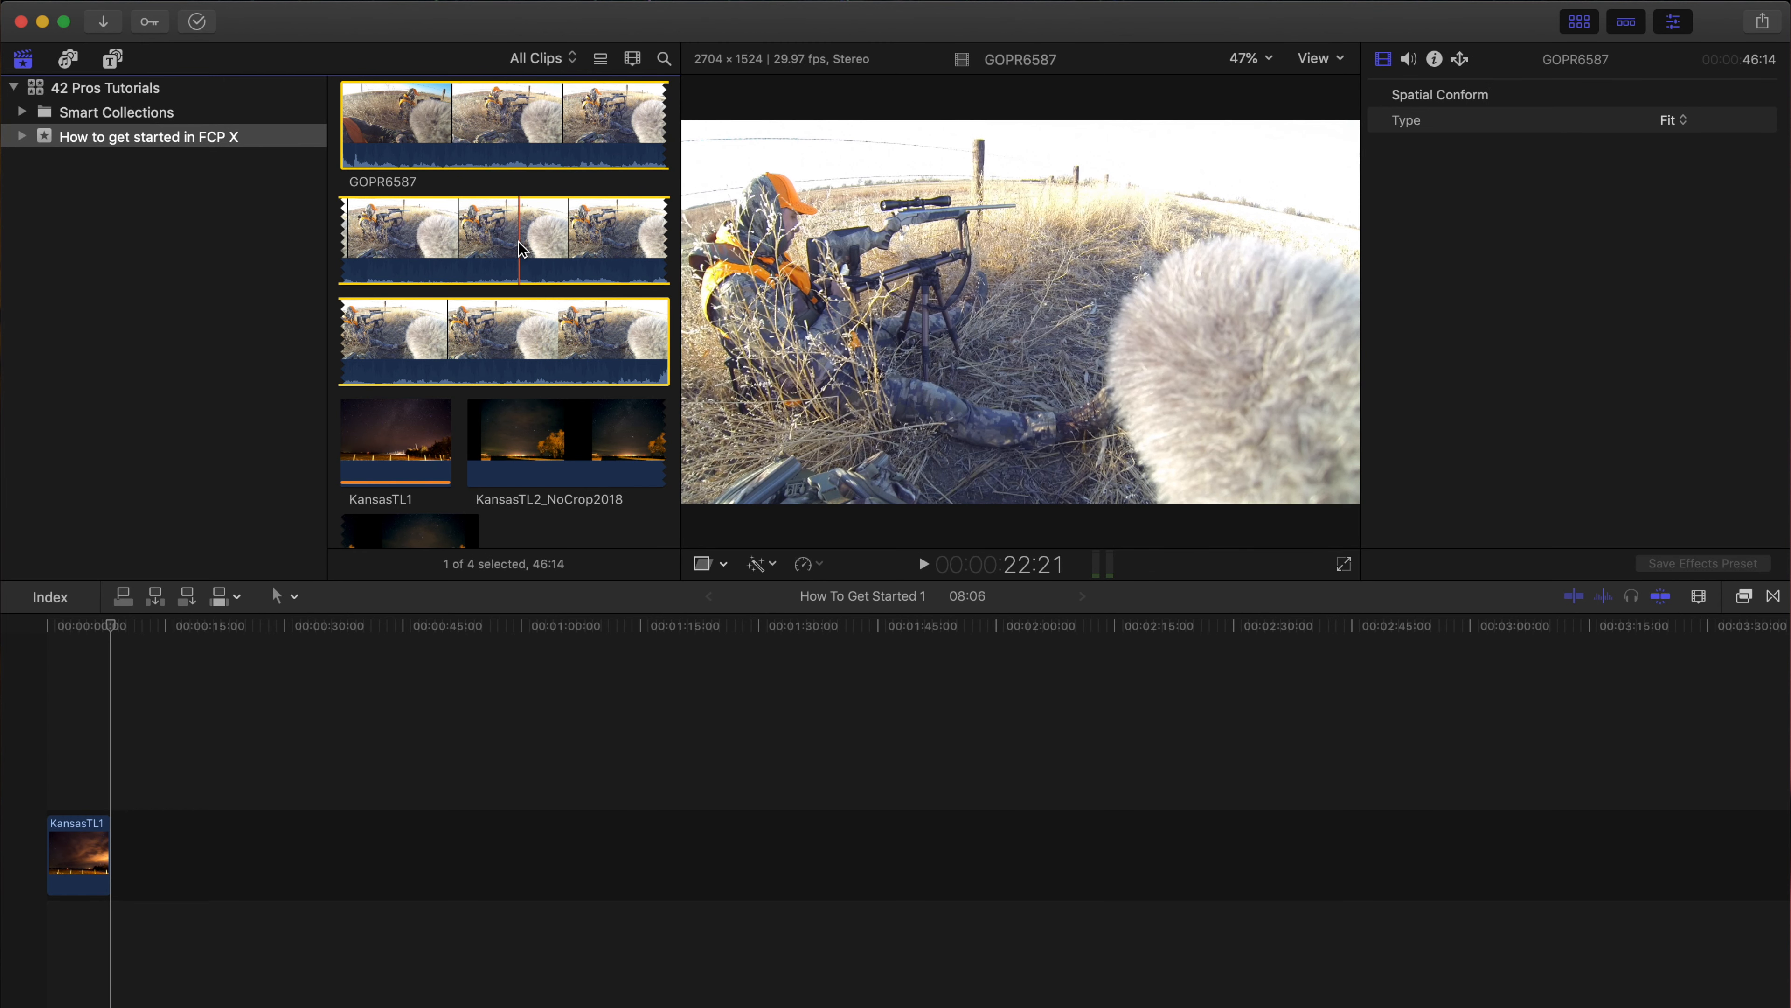
key(e)
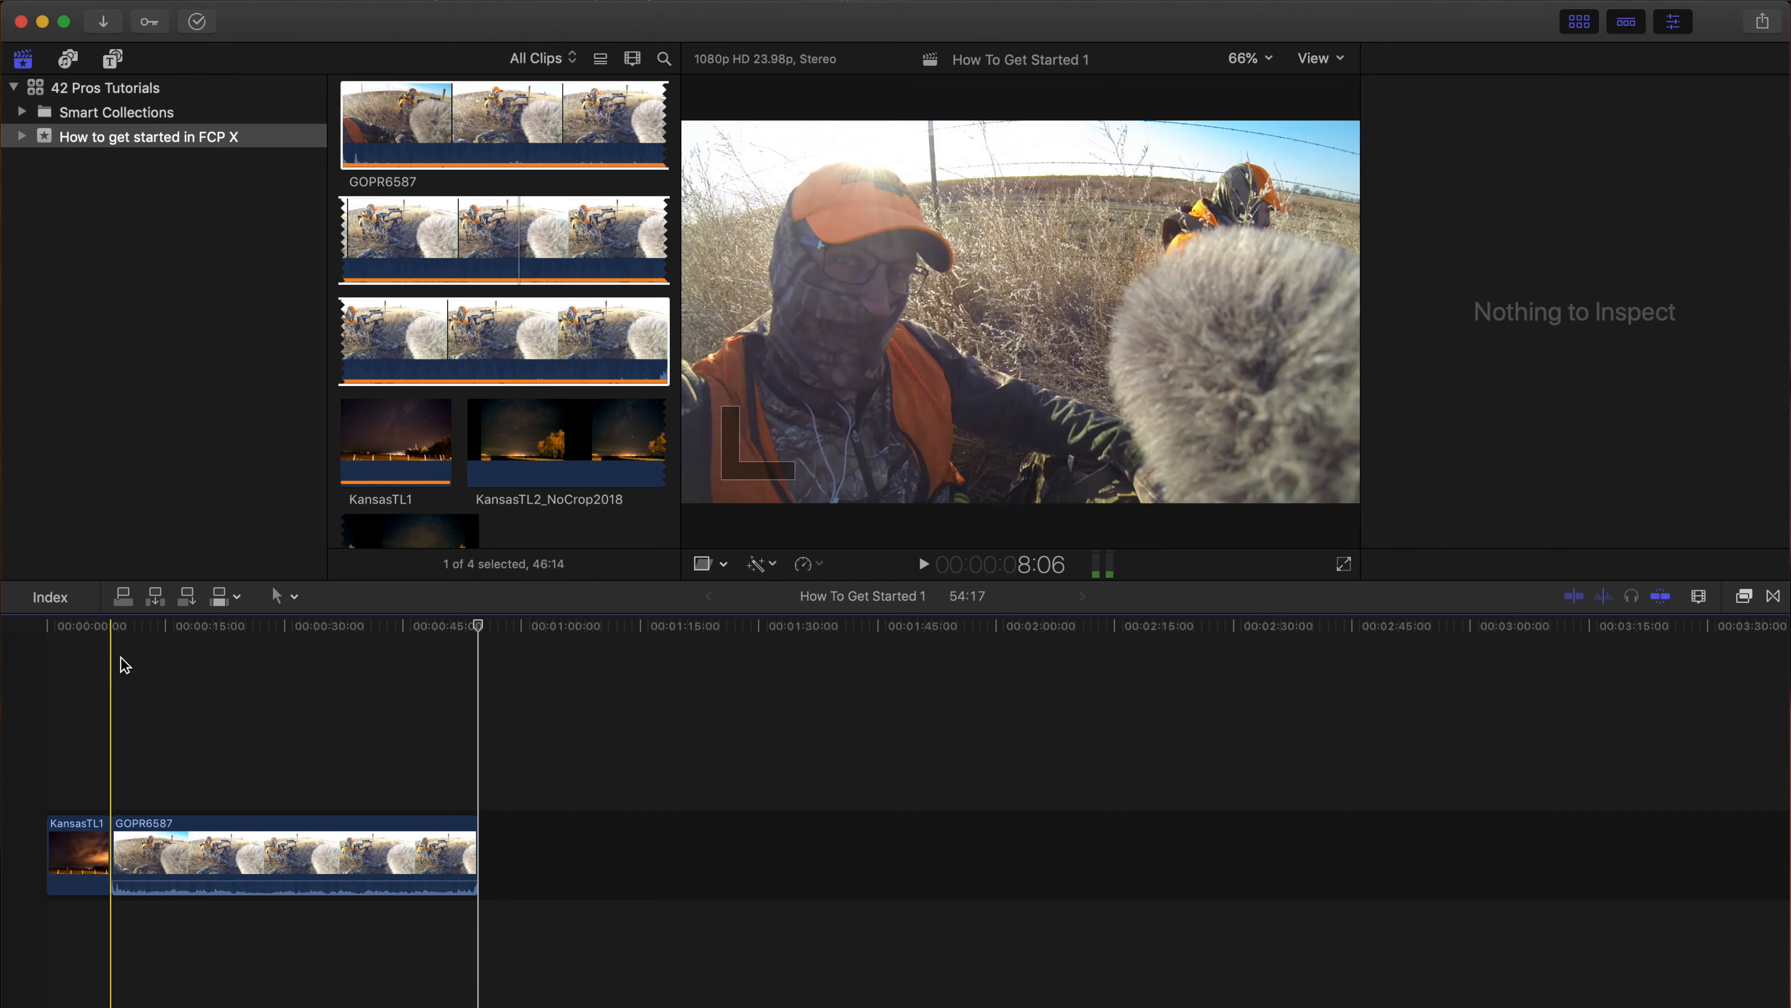
Step: Trim the start and end of the GOPR6587 timeline clip to a duration of about 21:16 and play back the edit
drag(123, 851, 166, 838)
drag(475, 855, 322, 856)
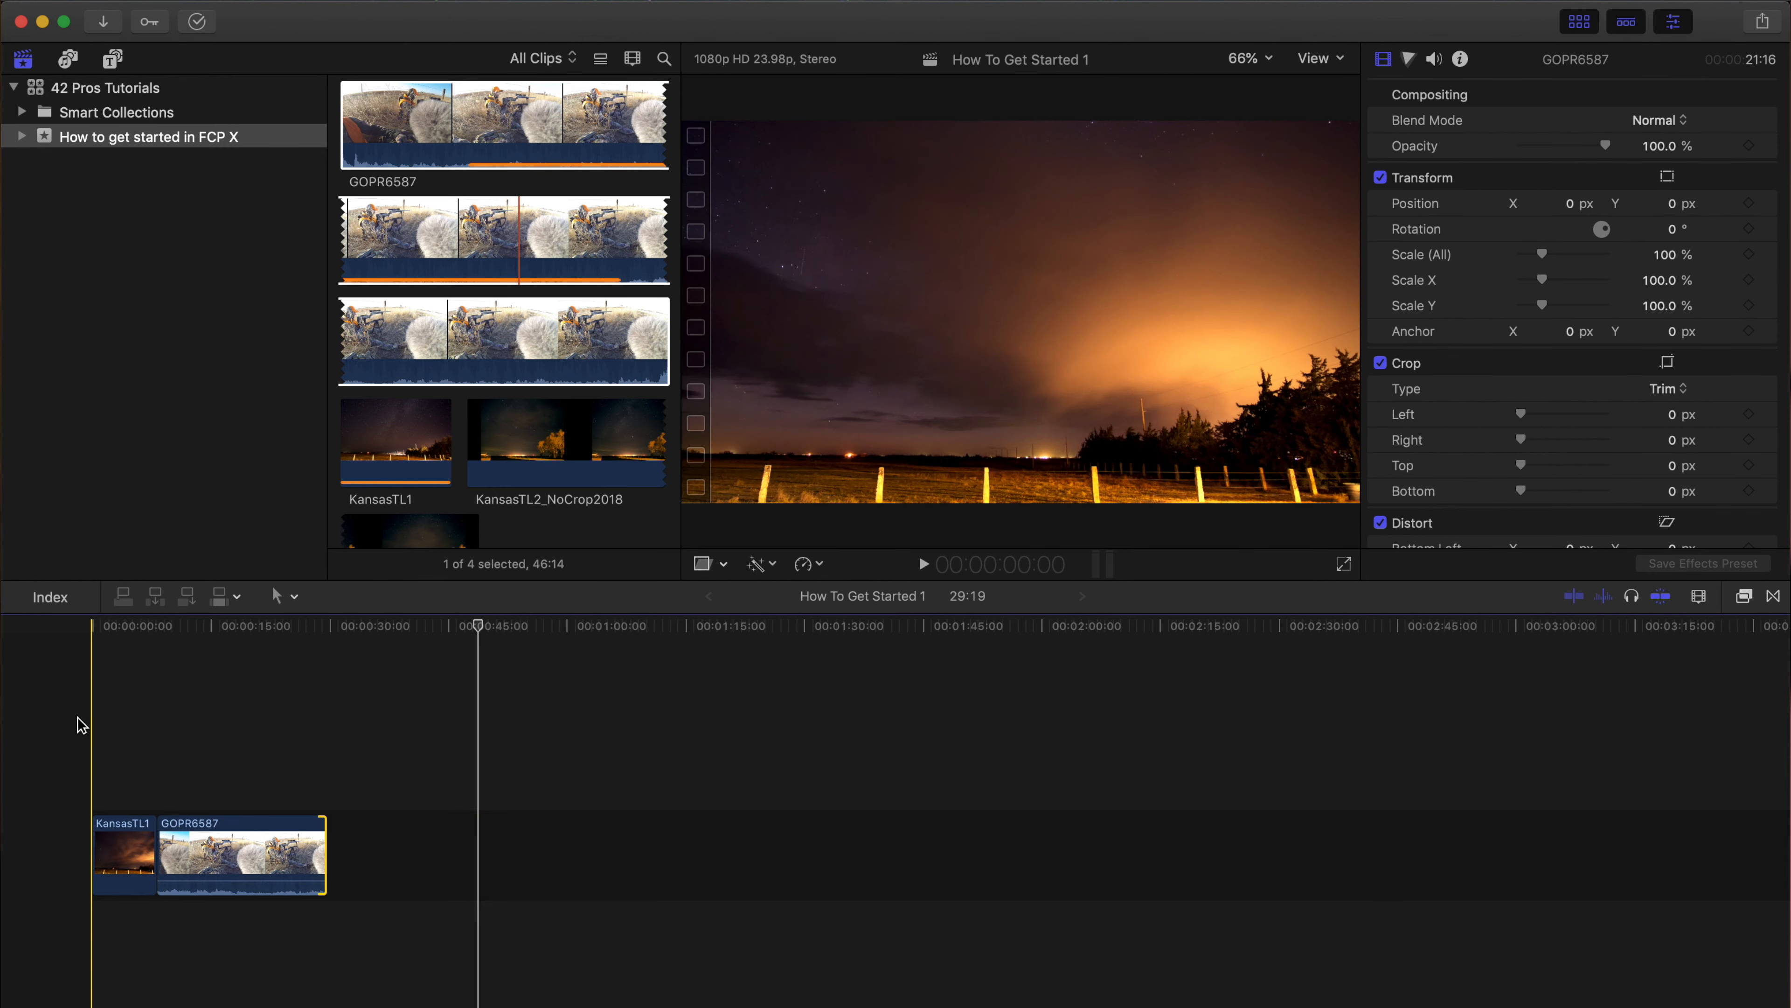
key(space)
key(space)
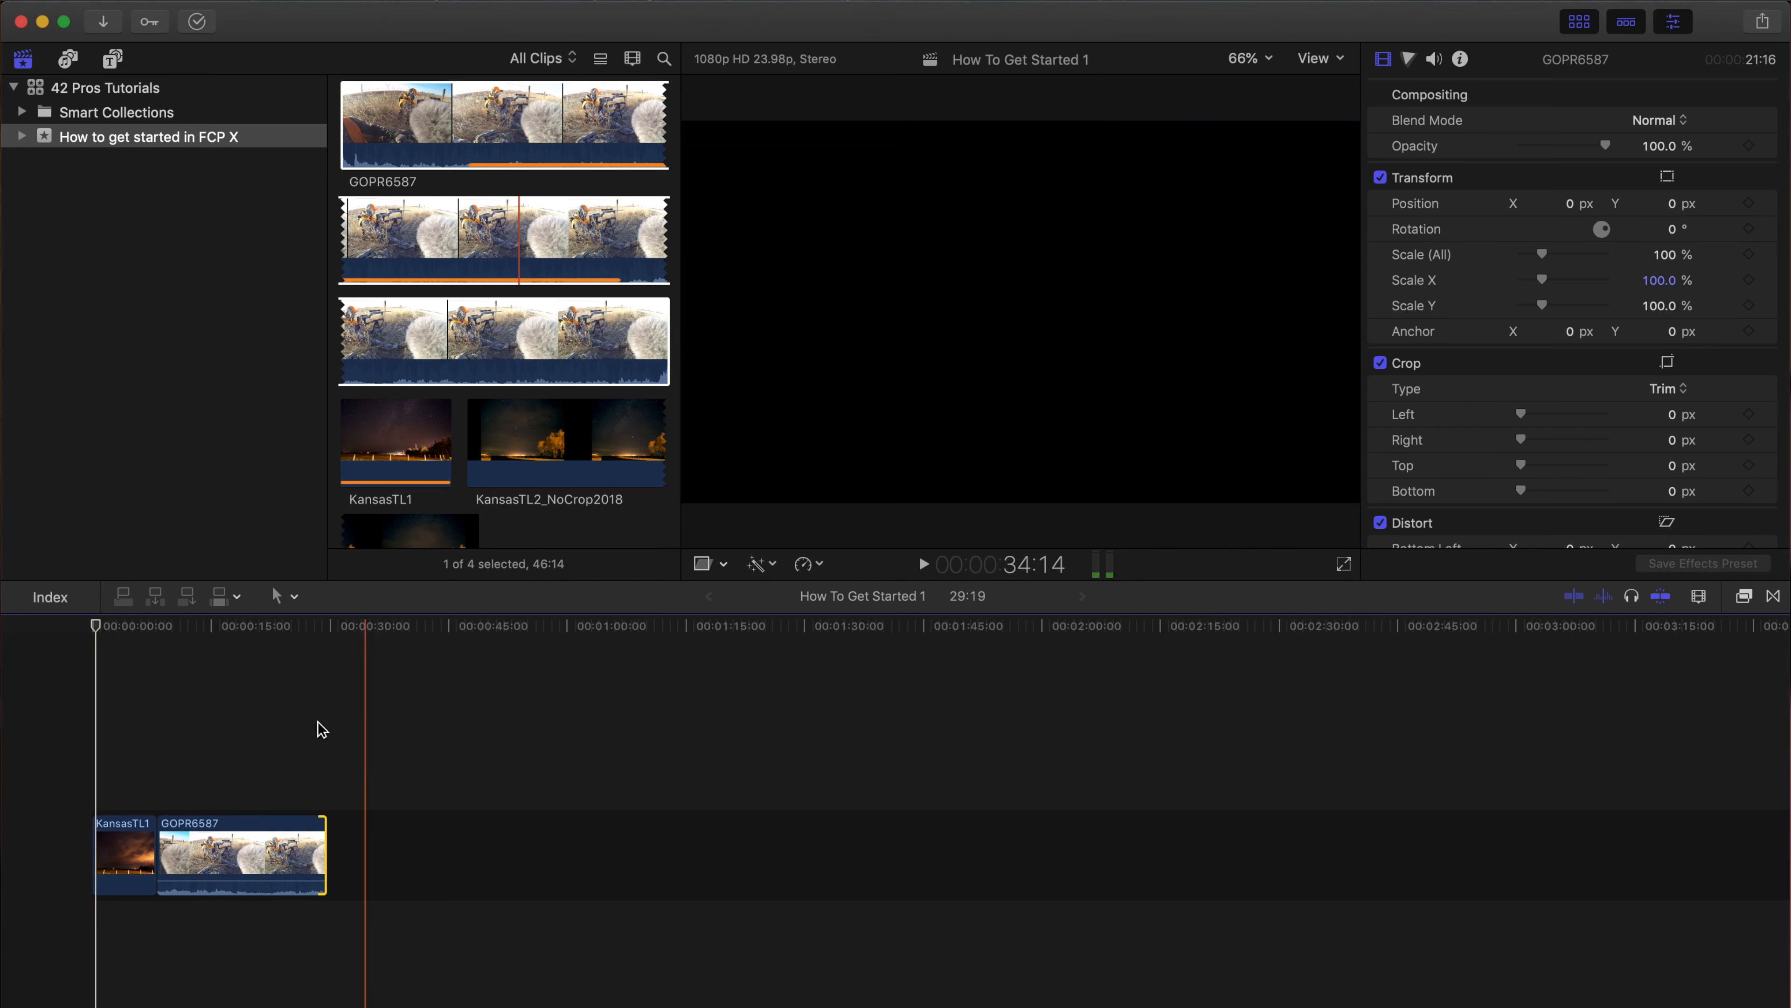
Step: Open the list of share destinations for the How To Get Started 1 project
click(1766, 31)
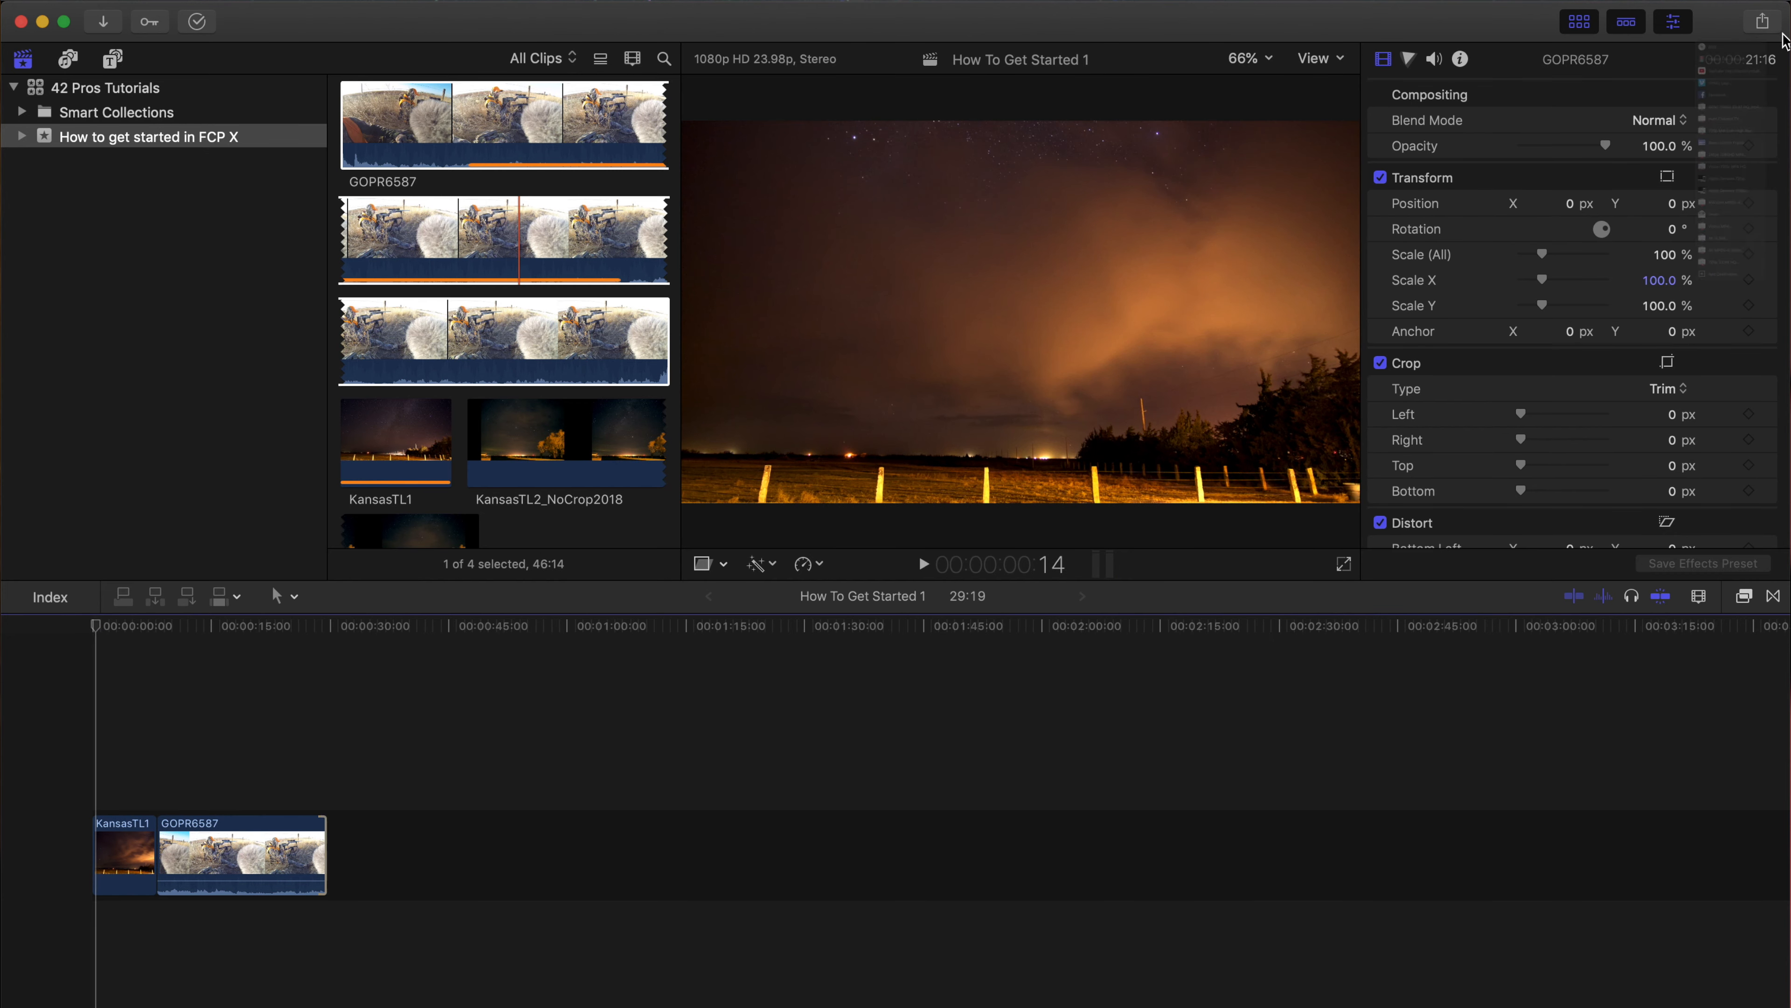